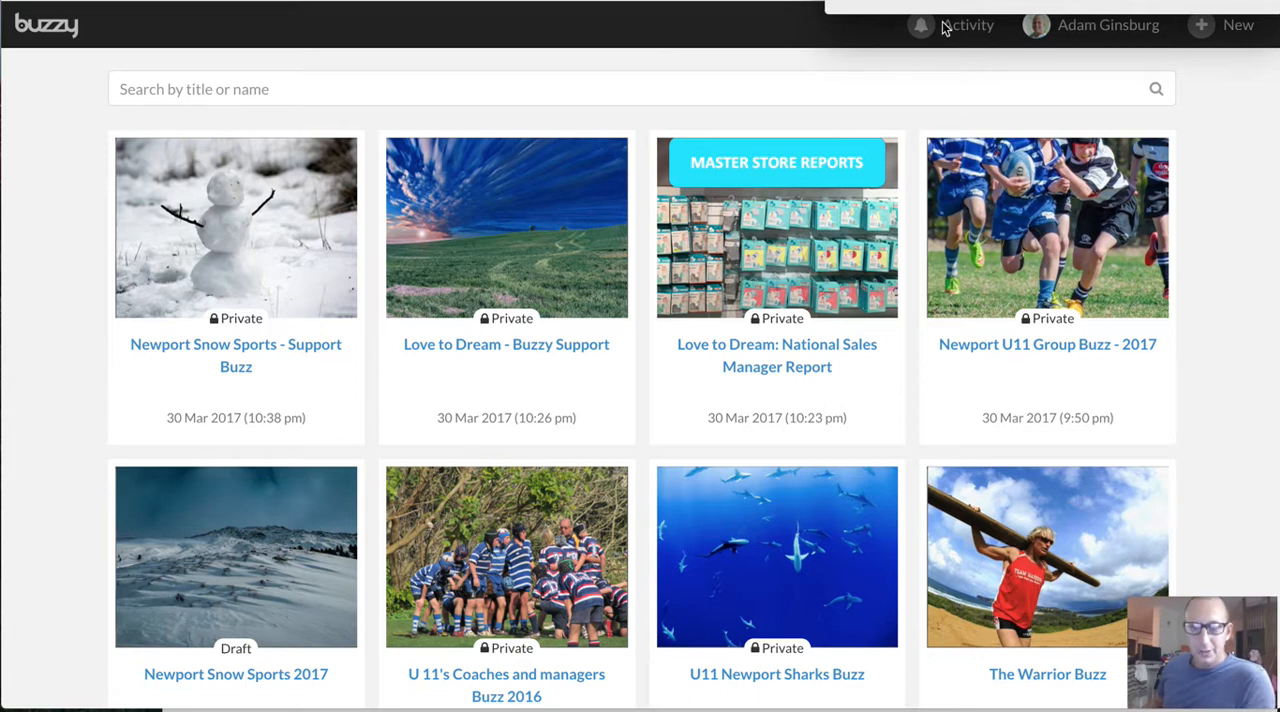
Create a new Buzz from the Sample Survey template
left_click(1238, 30)
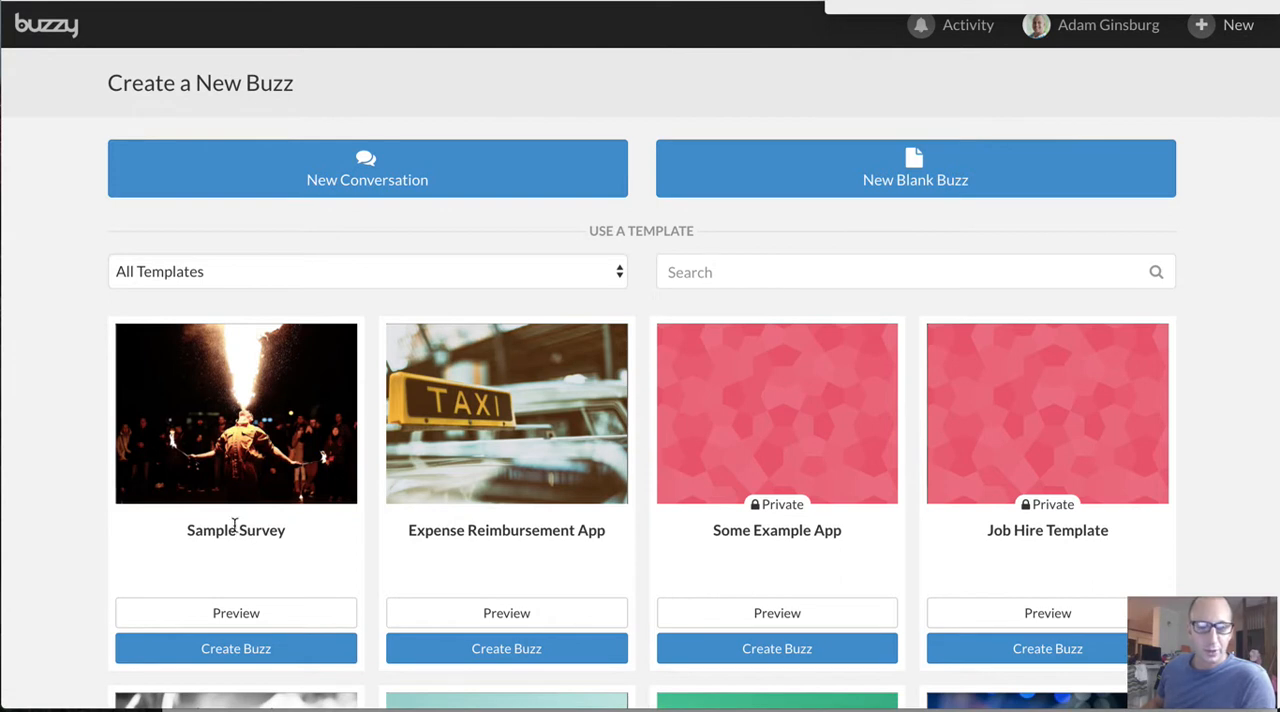
left_click(251, 649)
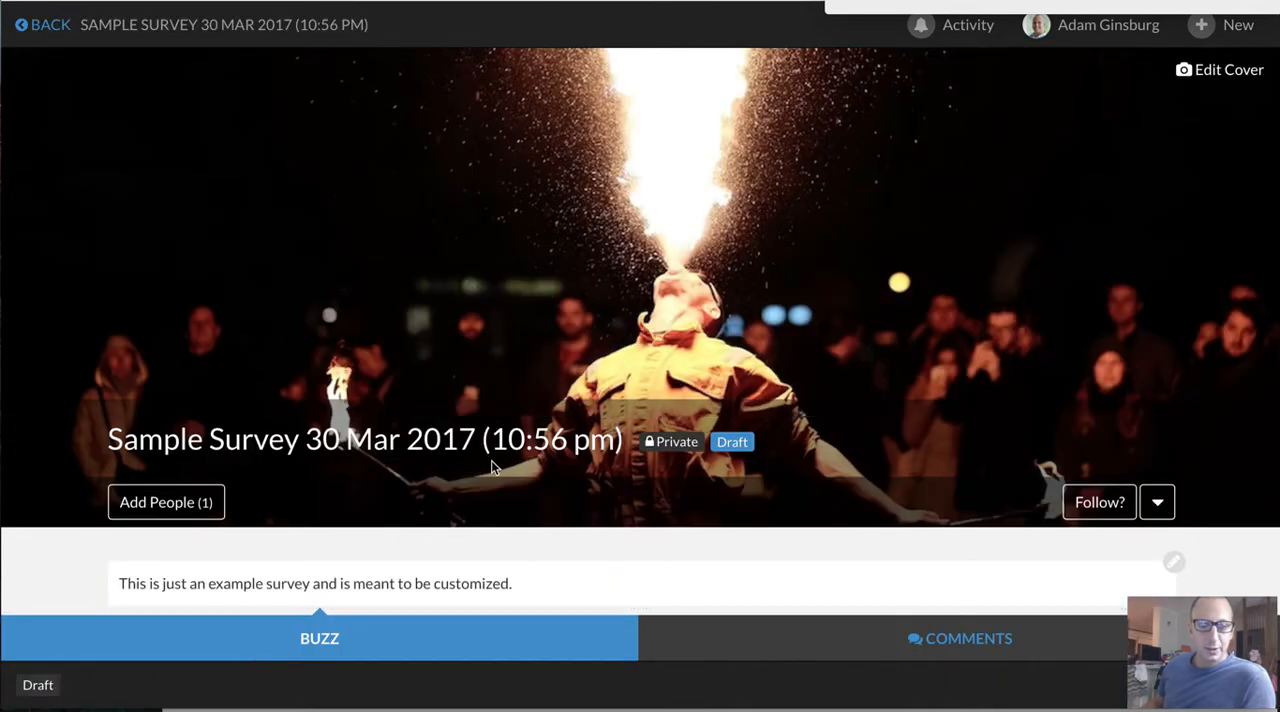
Examine the Sample Survey form and the answer options of its food question
scroll(491, 466, "down", 5)
scroll(491, 463, "down", 5)
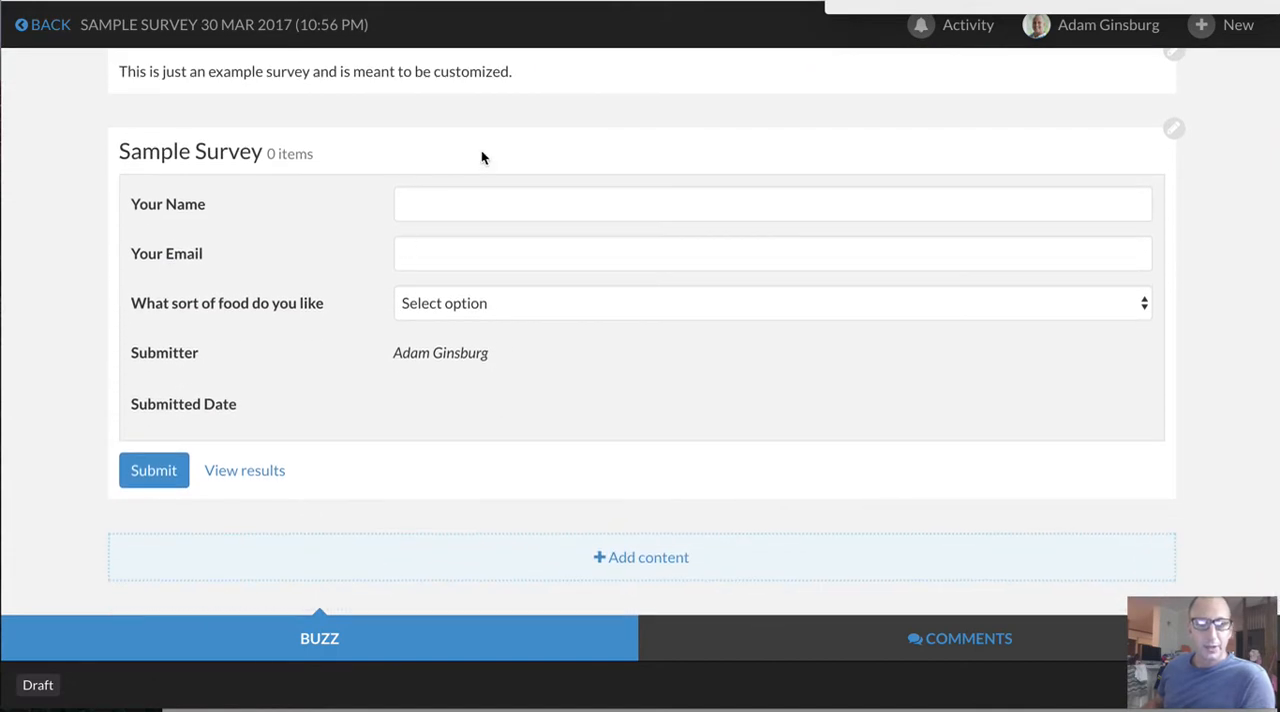
mouse_move(484, 150)
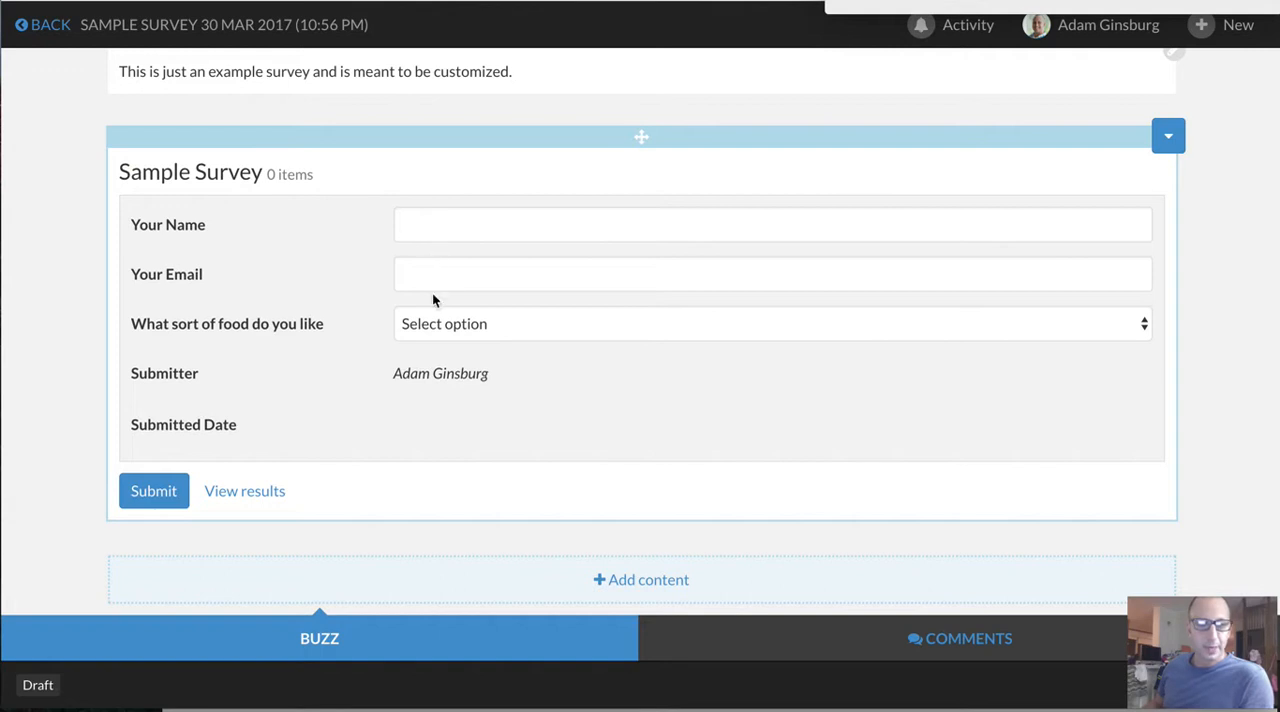
left_click(457, 323)
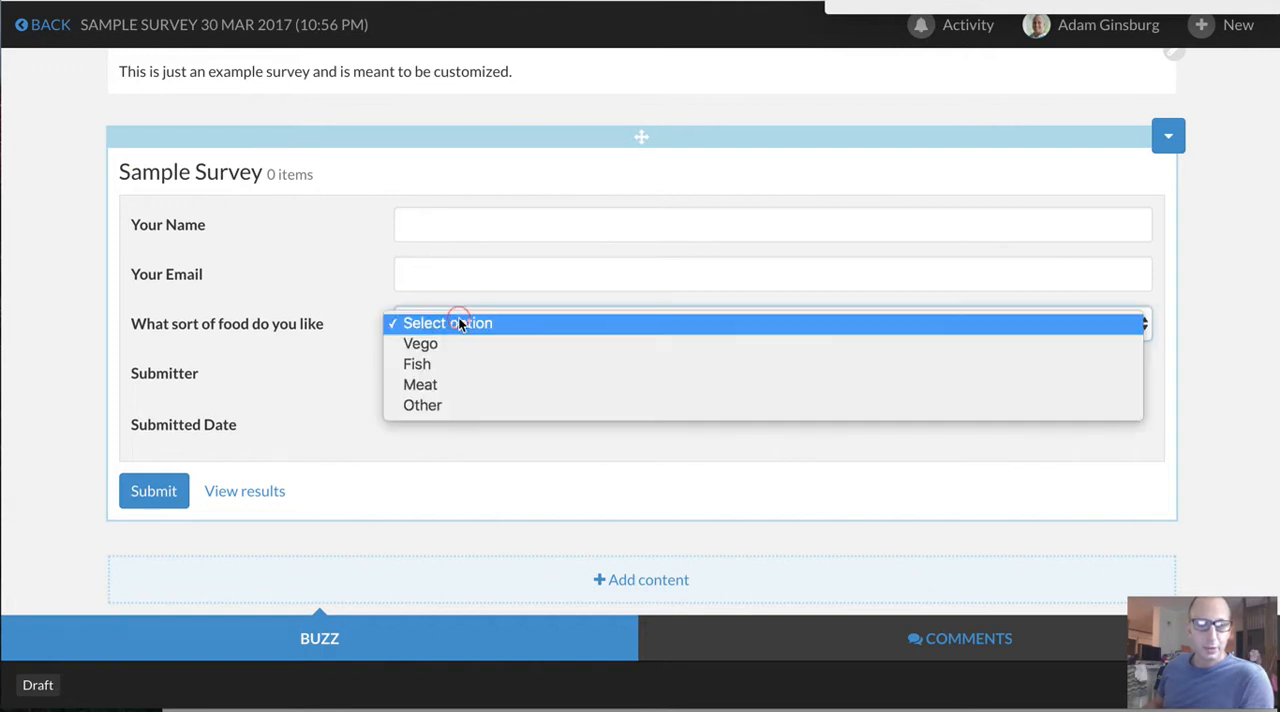
left_click(346, 372)
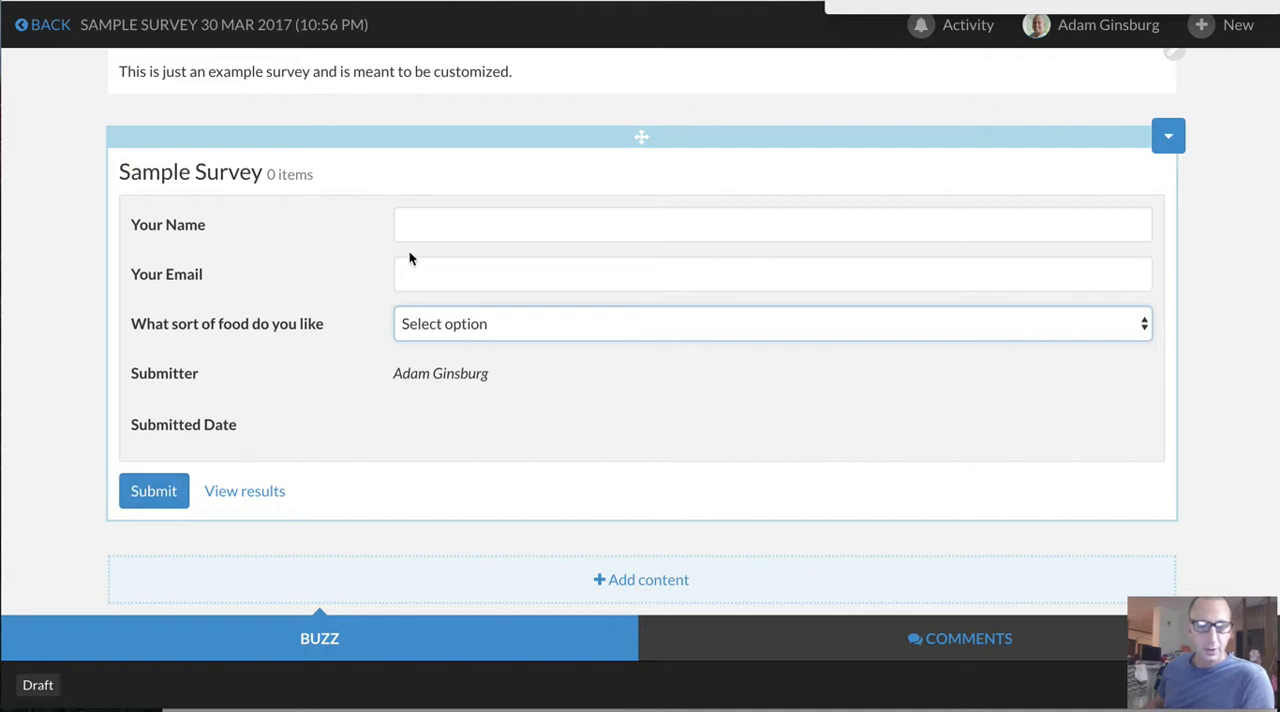
Fill in the survey with a respondent name, placeholder text as the email and Vego as the food choice, and submit it
left_click(440, 221)
type("Joe Blo")
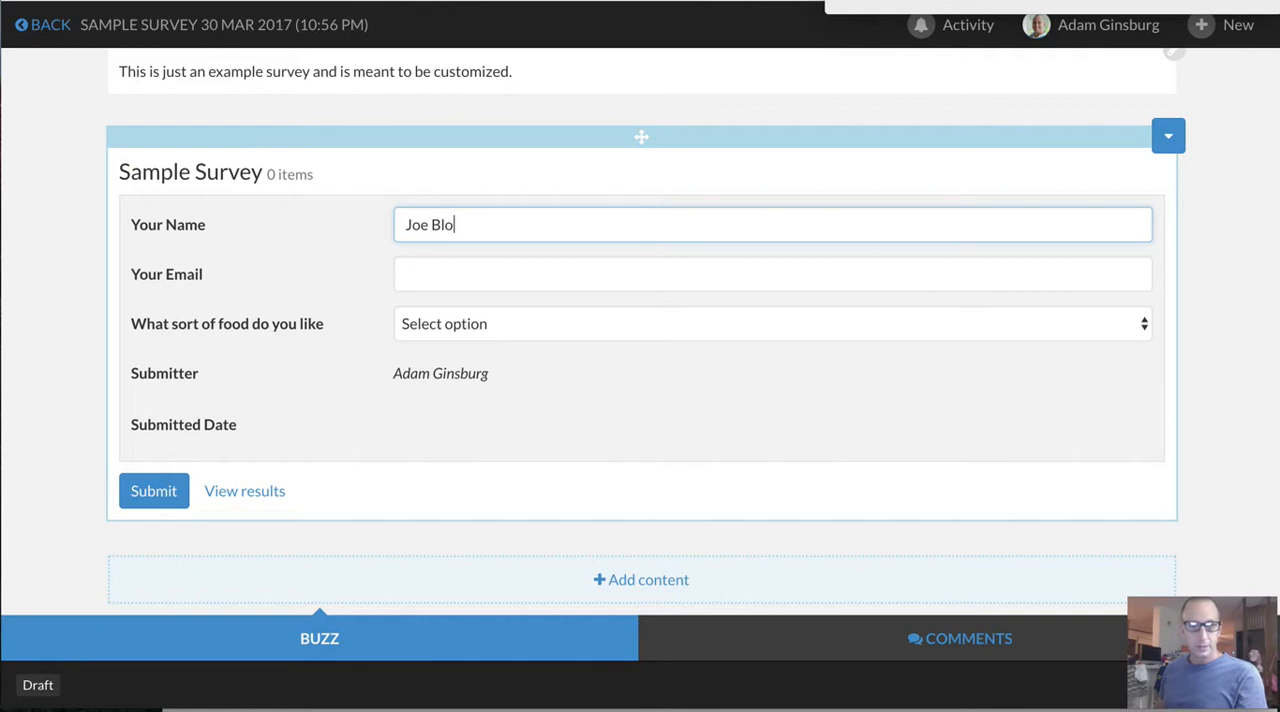
type("ggs")
left_click(440, 267)
type("asasas")
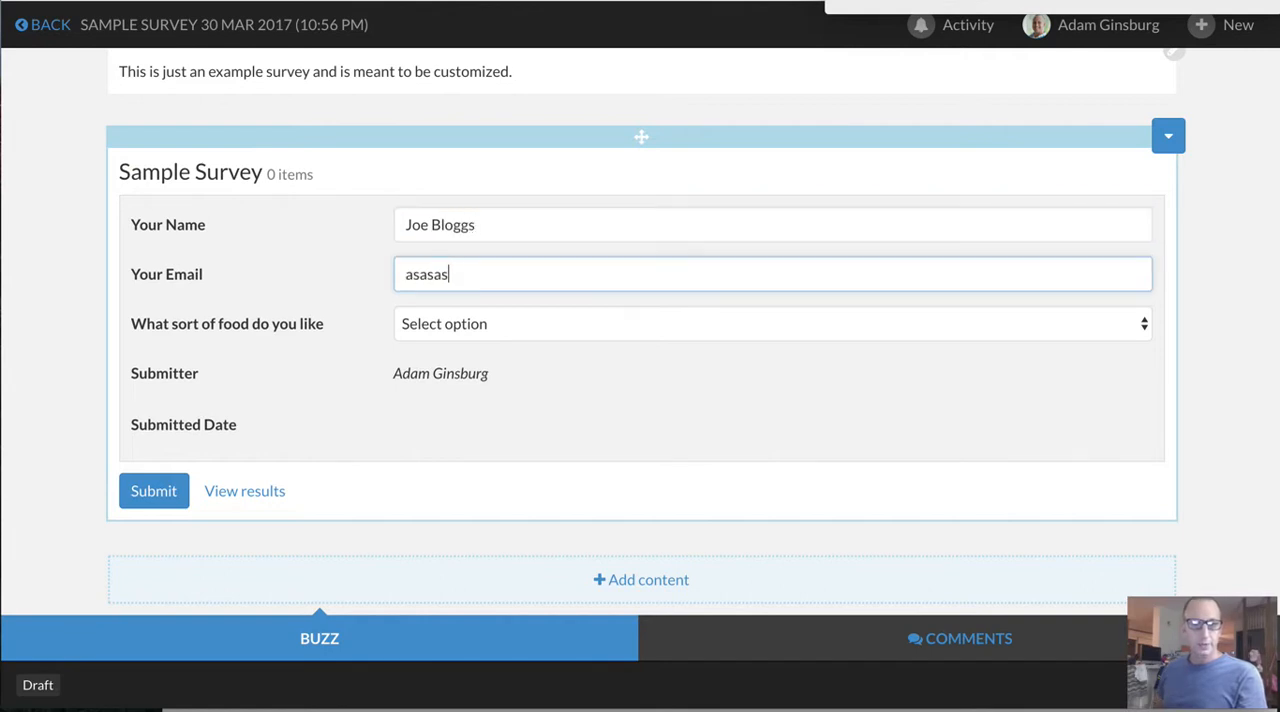
left_click(489, 321)
left_click(479, 344)
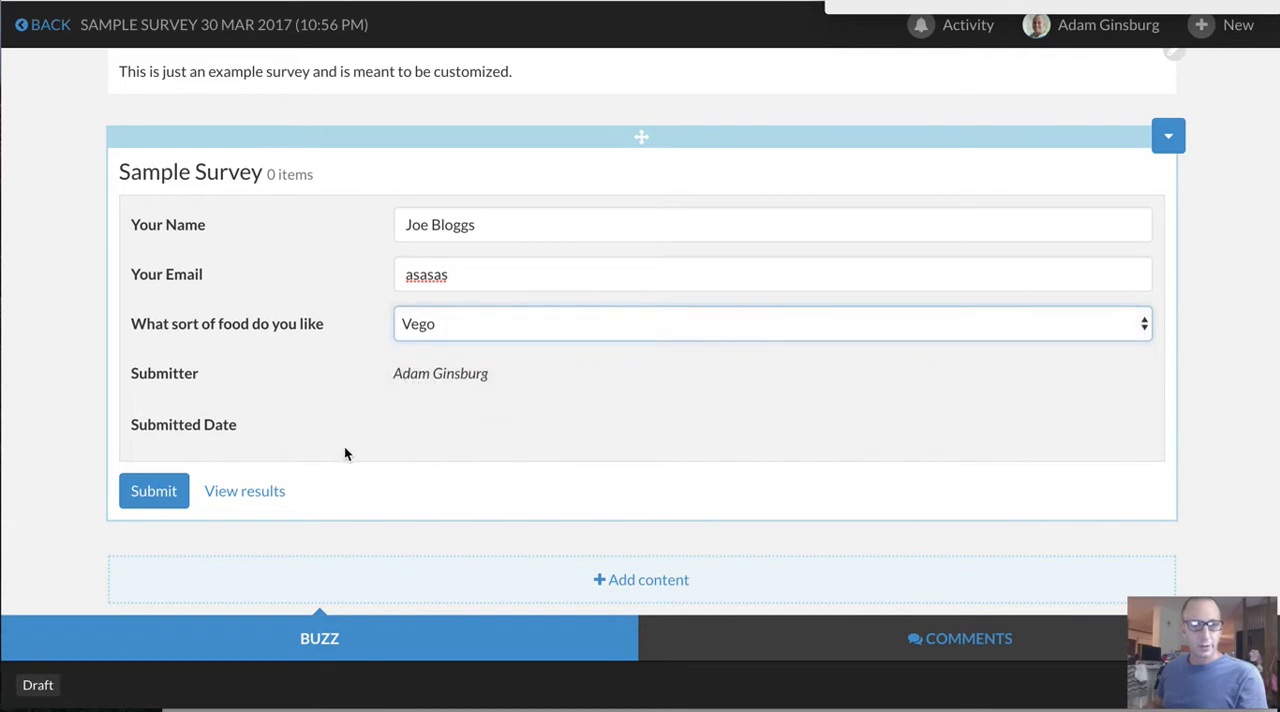
left_click(127, 502)
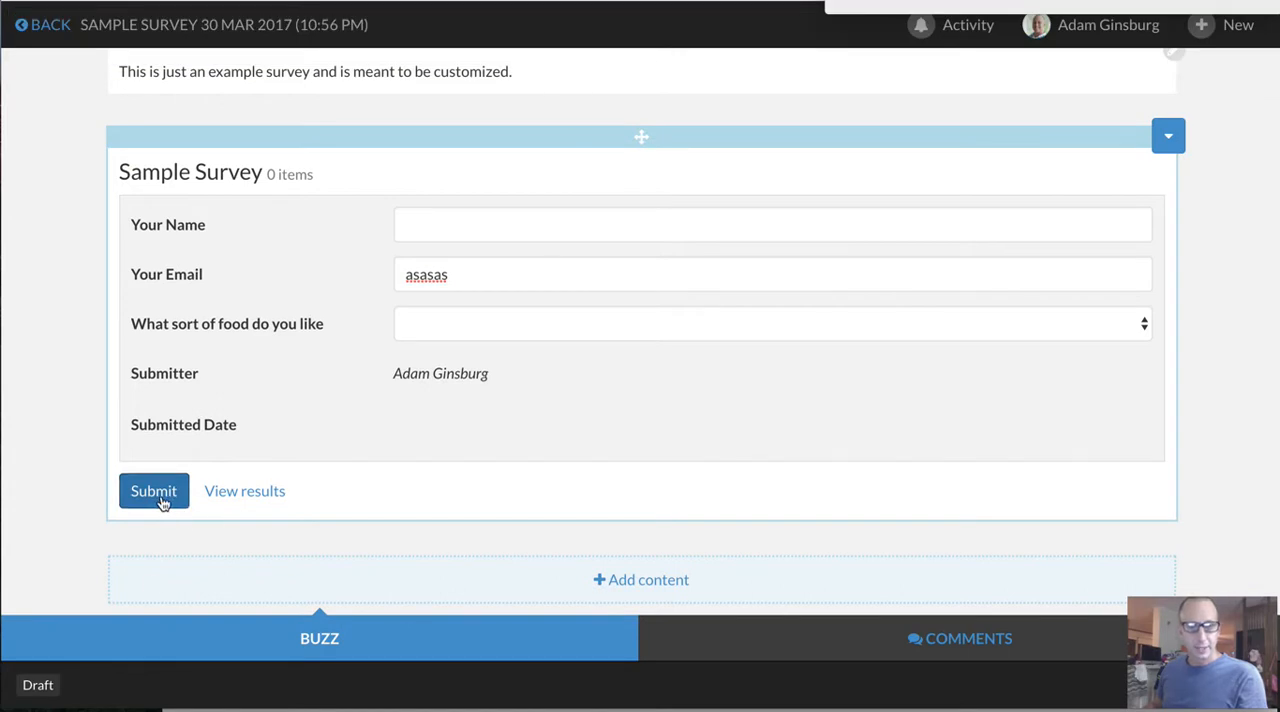
View the survey results and the details of the submitted response, and return to the form
left_click(252, 491)
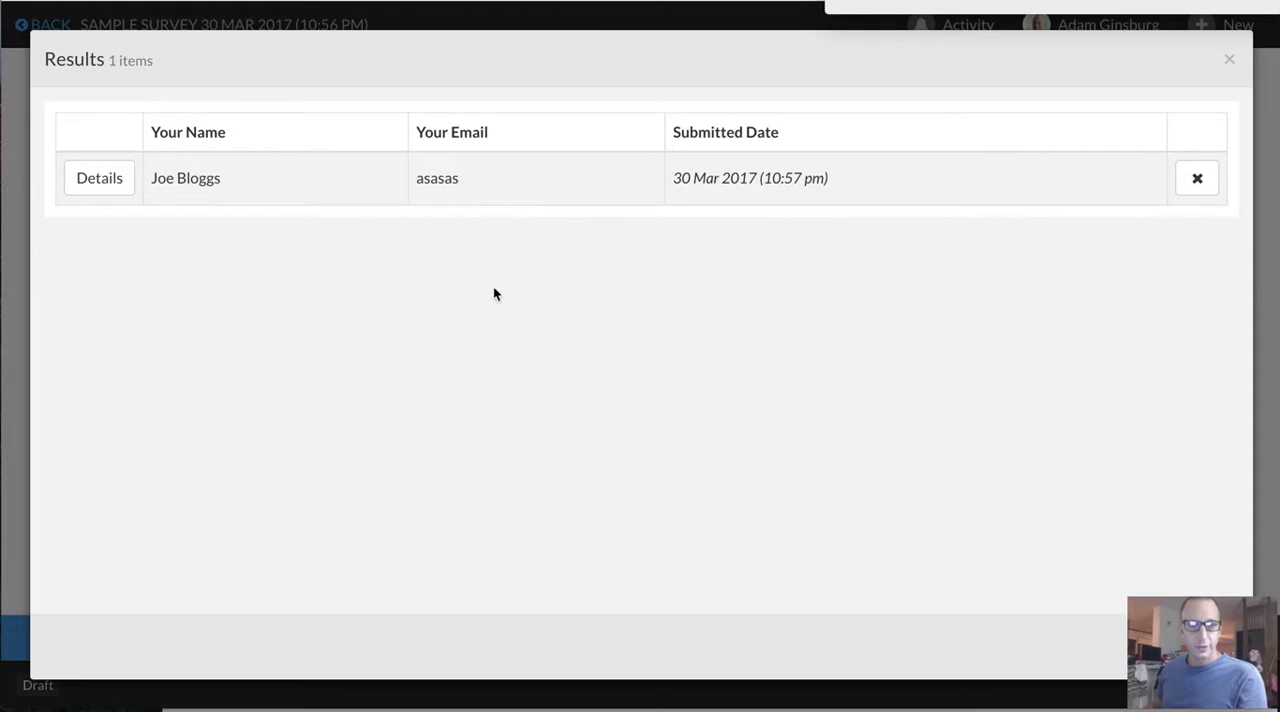
left_click(123, 176)
left_click(1165, 58)
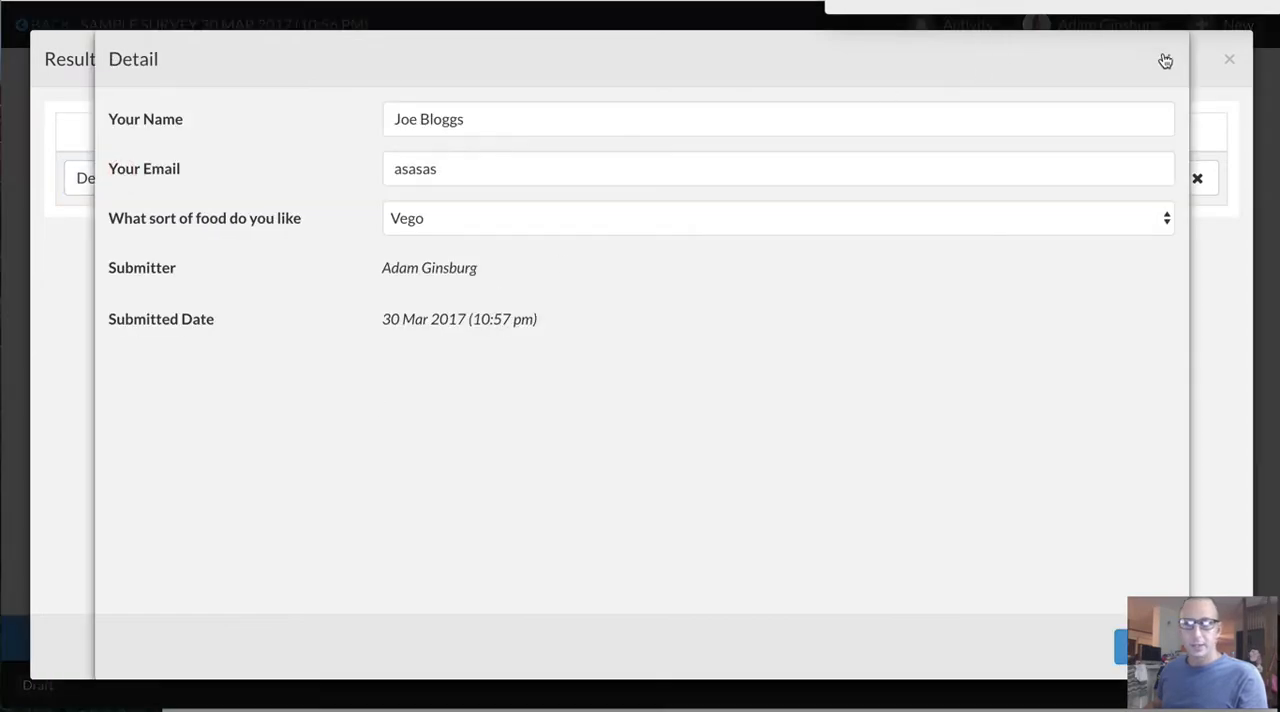
left_click(1229, 58)
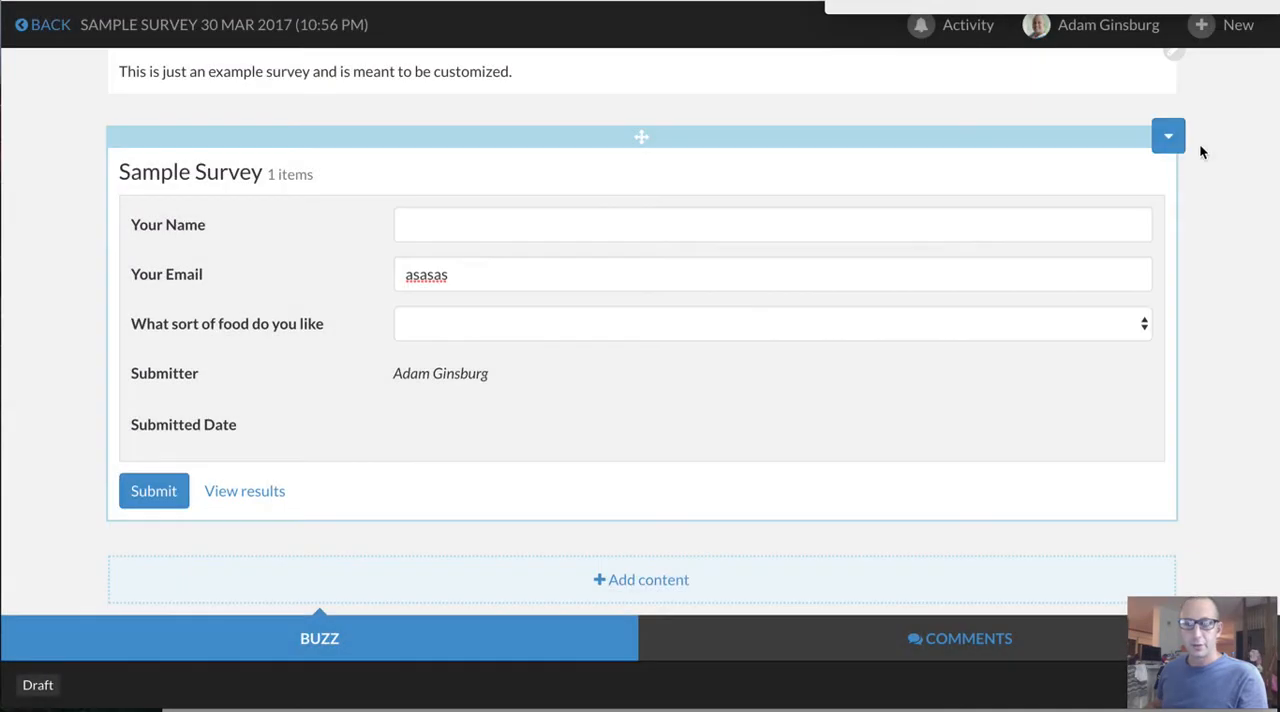
Open the properties of the Sample Survey form
left_click(1167, 139)
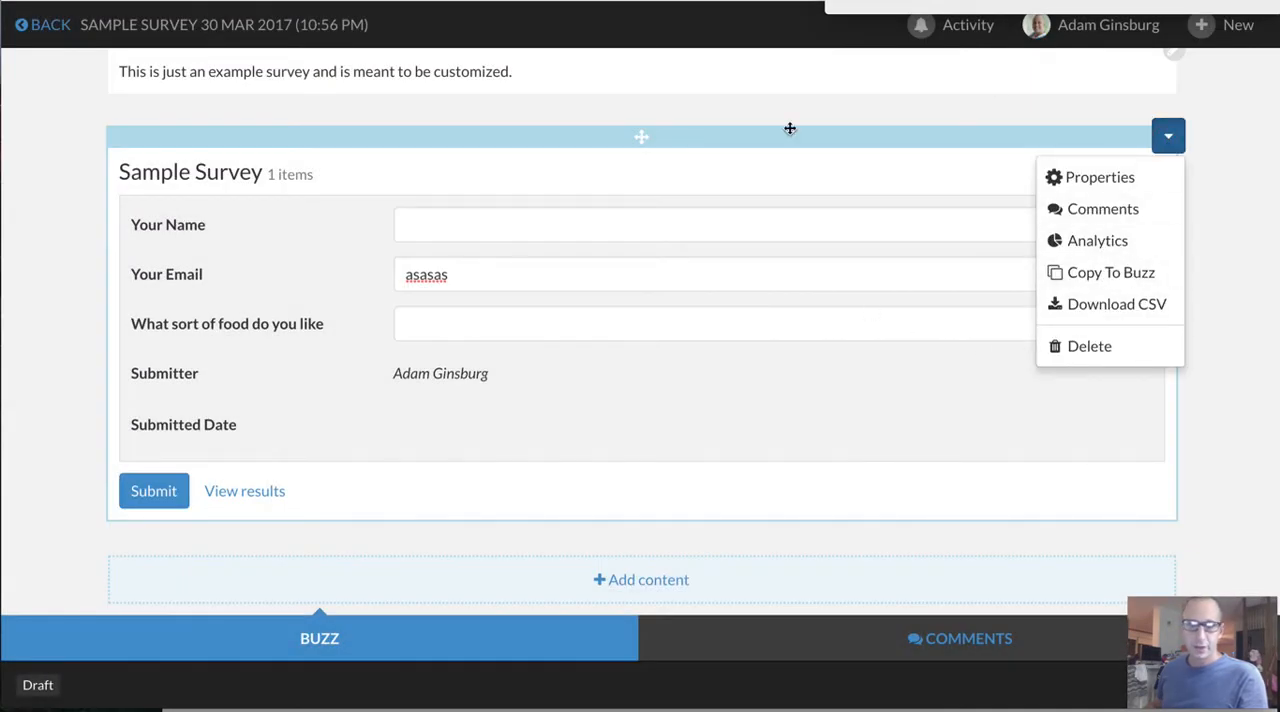
left_click(1221, 228)
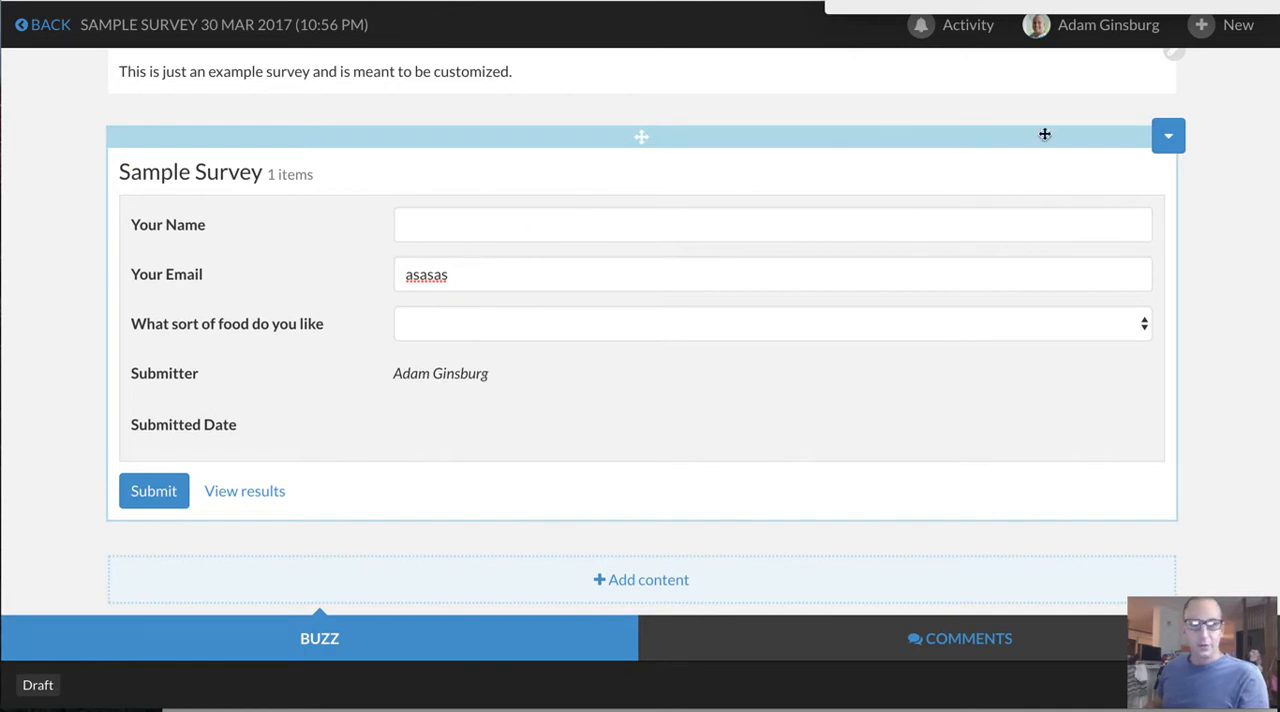
left_click(1168, 137)
left_click(1117, 185)
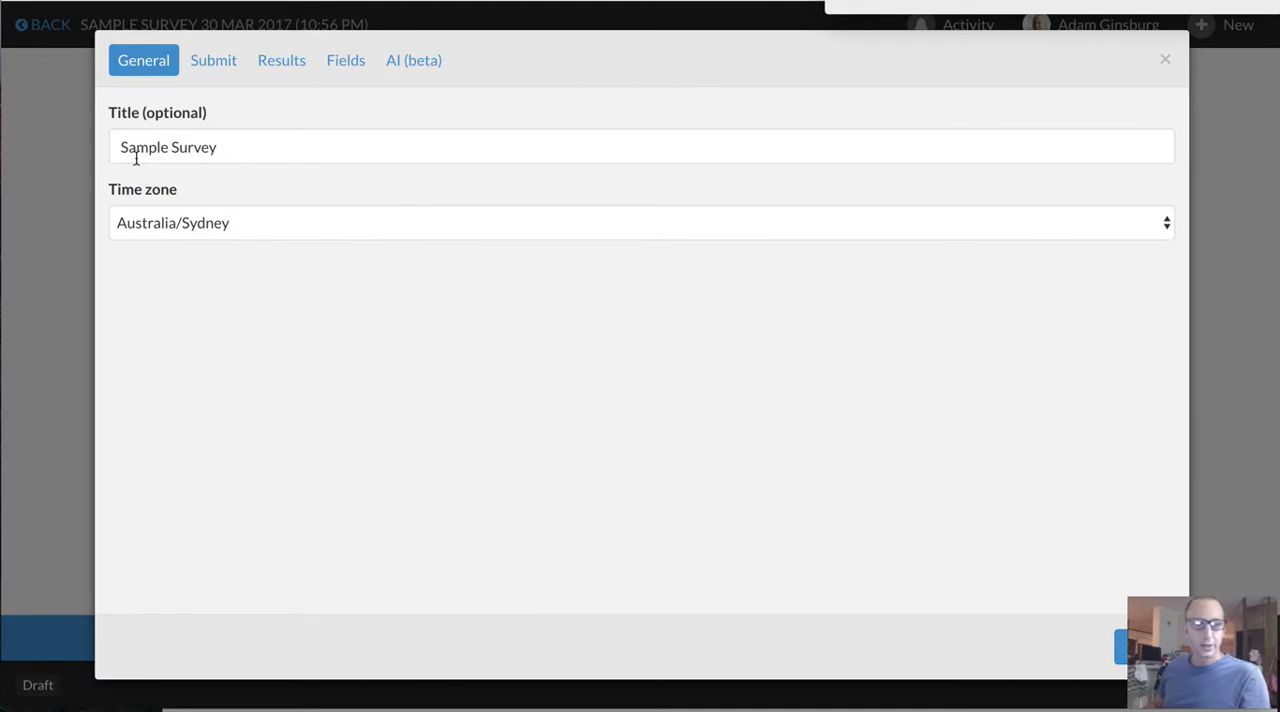
Review the permission choices for who can add rows in the form's submit settings
left_click(222, 62)
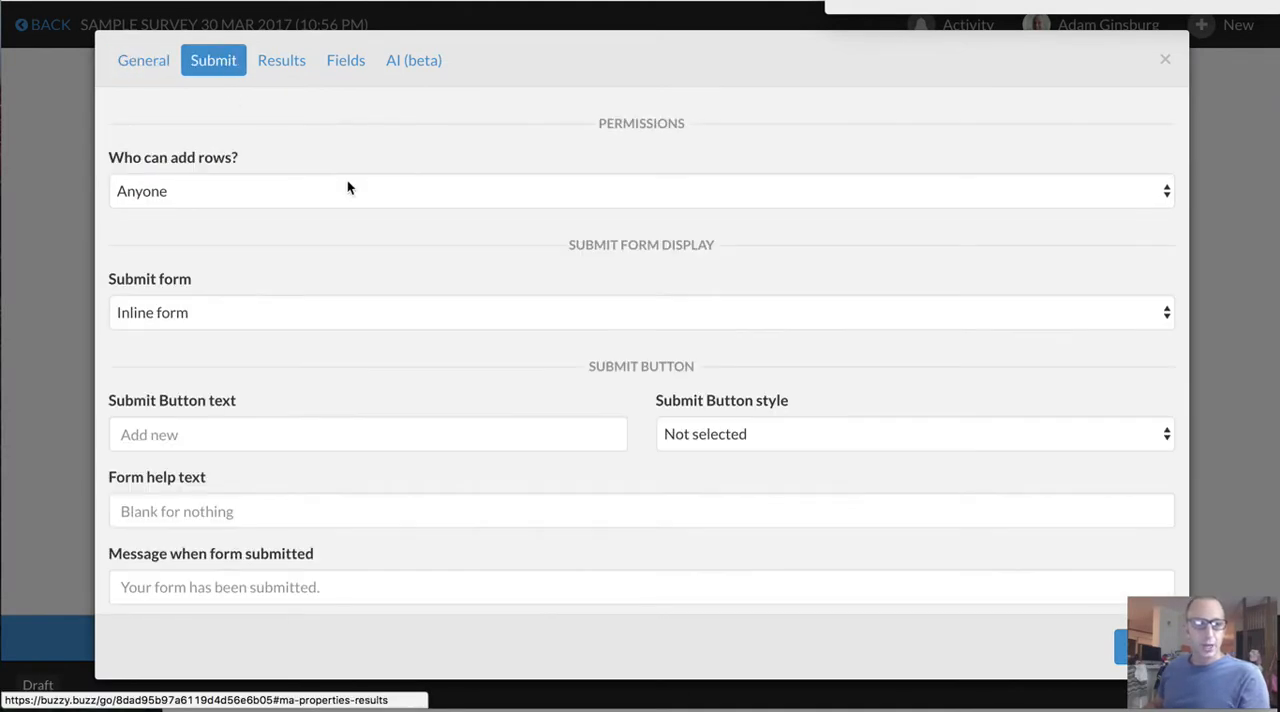
left_click(264, 199)
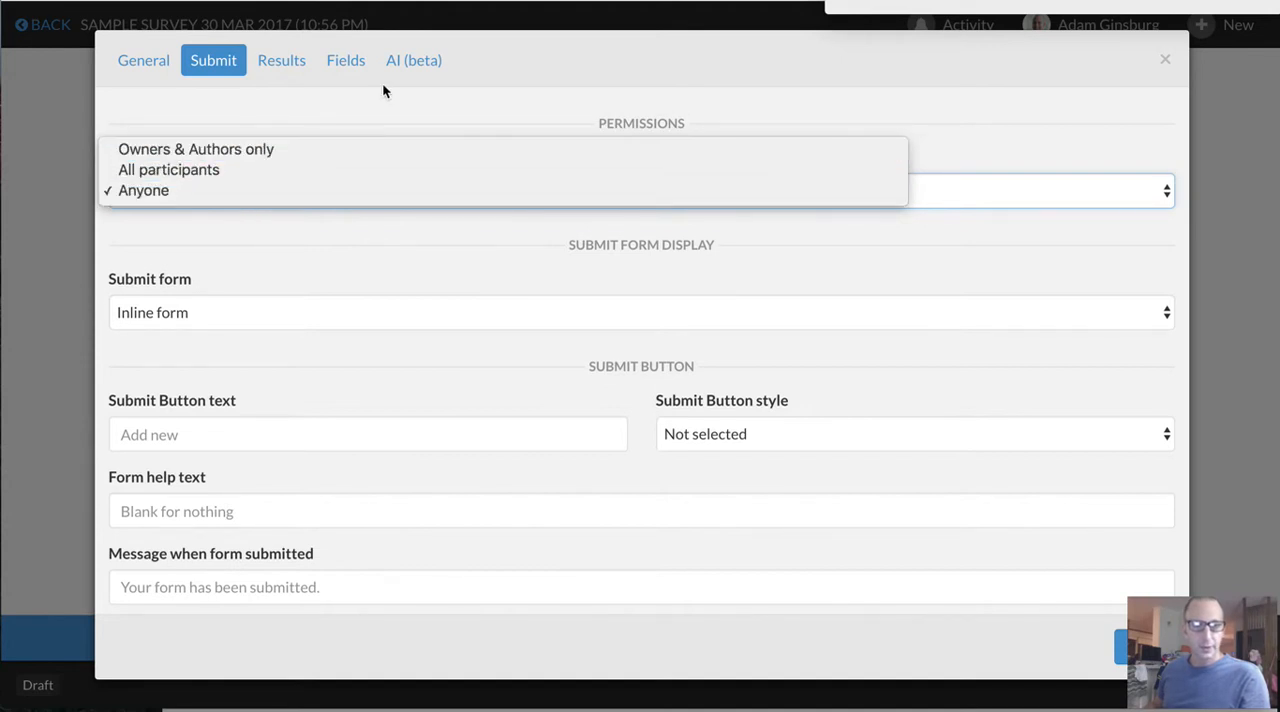
left_click(389, 108)
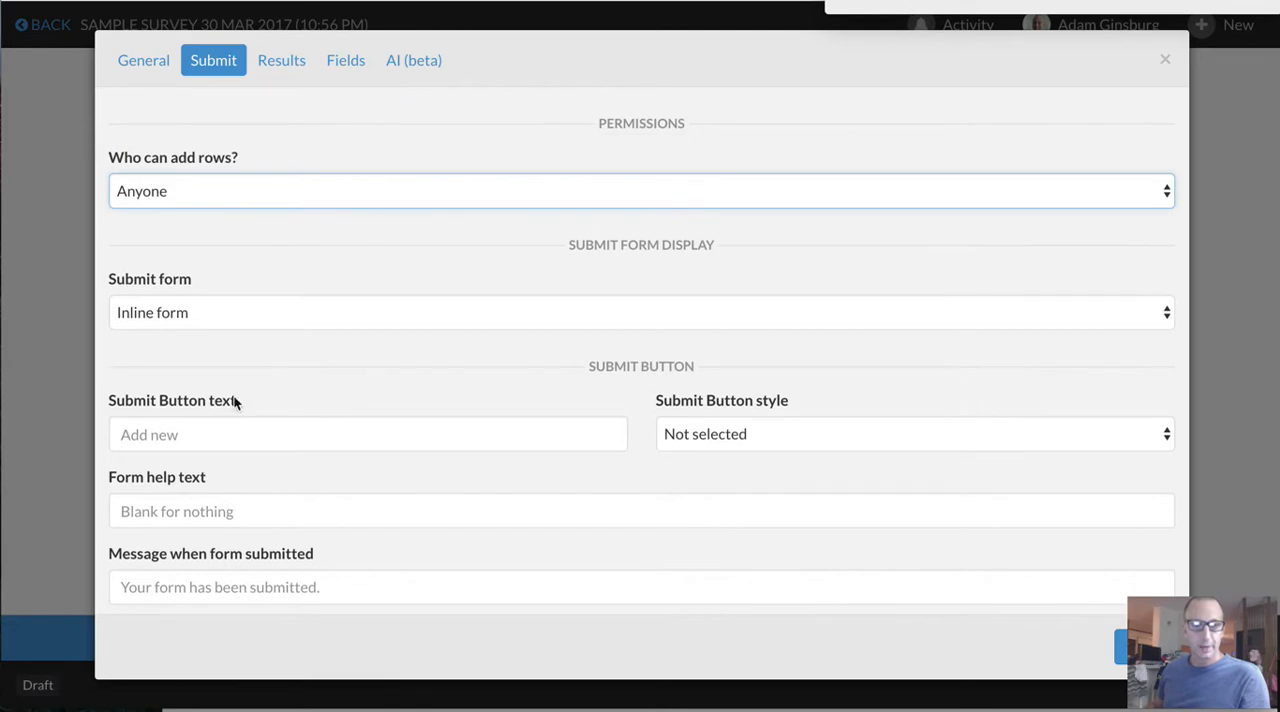
Set the submit button text to "Submit Survet" and the button style to Orange
scroll(331, 457, "down", 2)
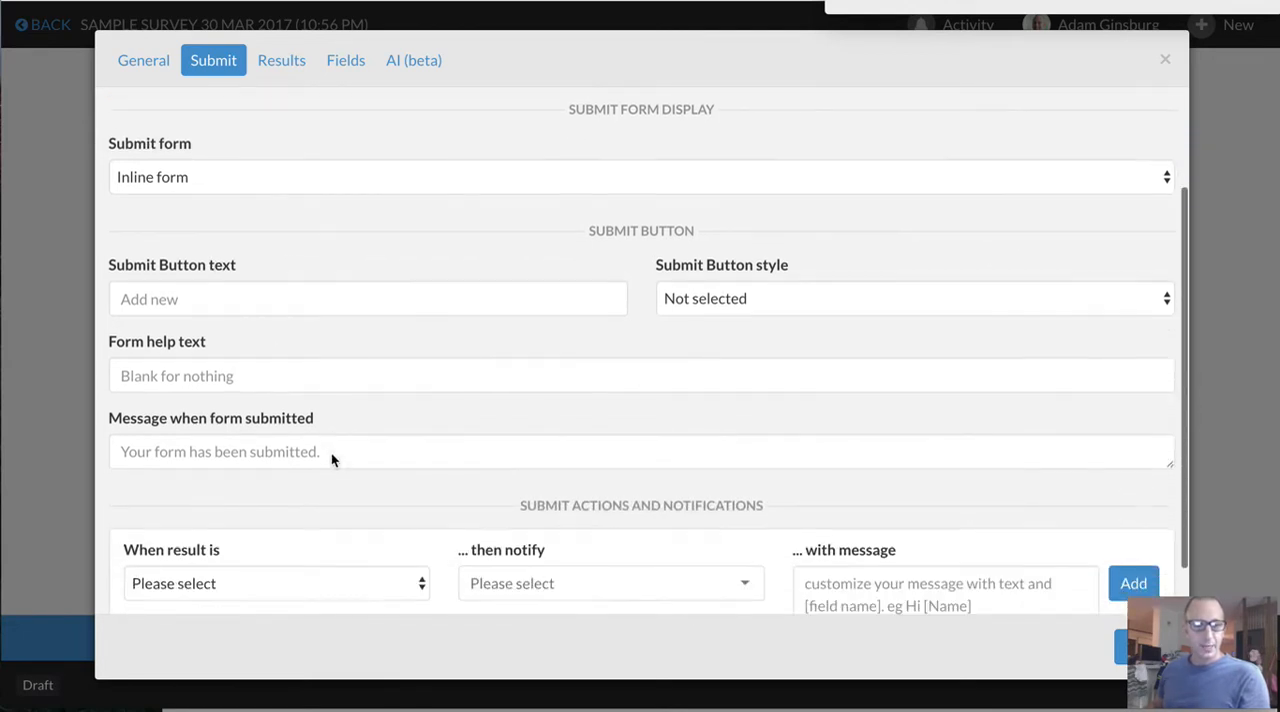
left_click(158, 298)
type("Submit Survet")
left_click(723, 297)
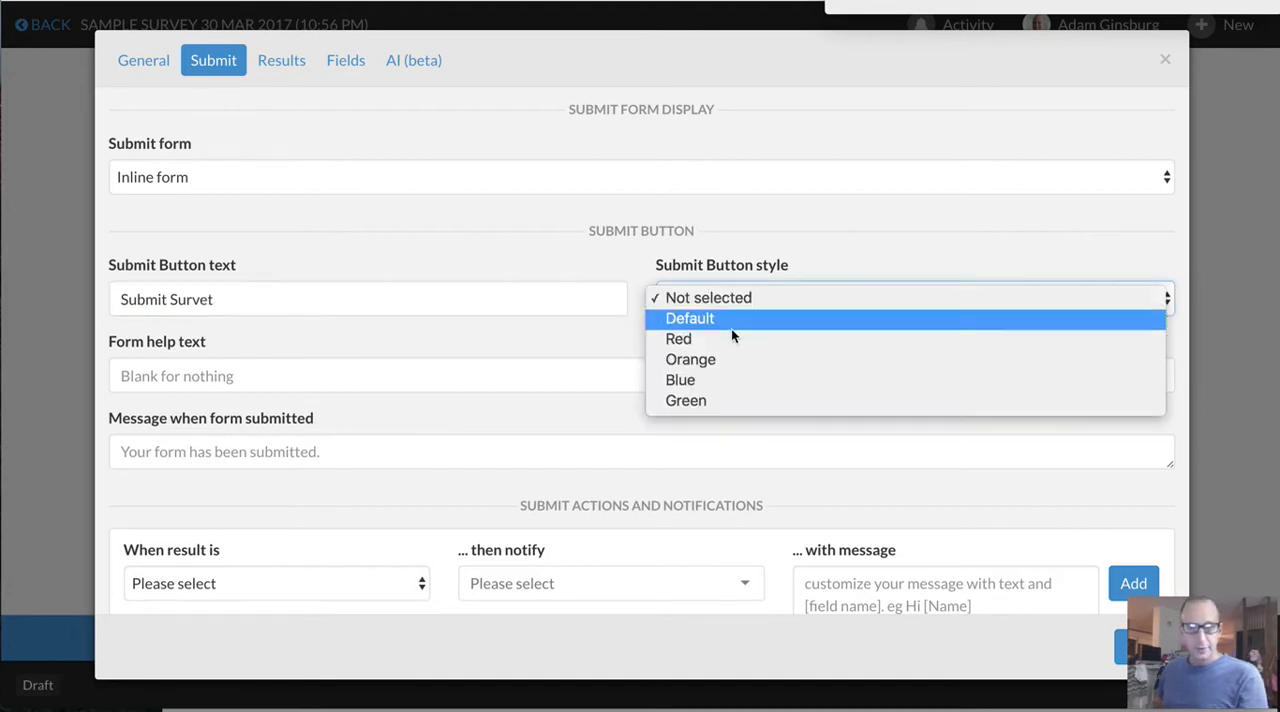
left_click(732, 360)
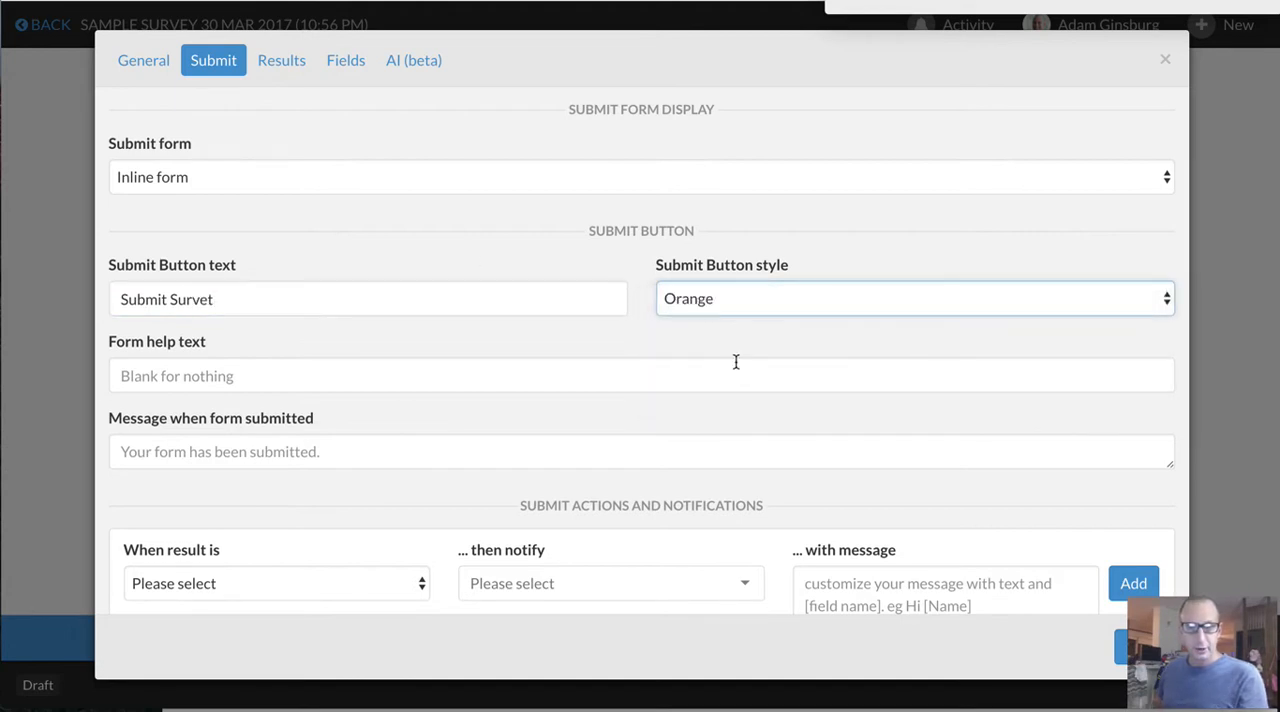
Review the survey's results settings, including the fields available for the default sort
left_click(279, 64)
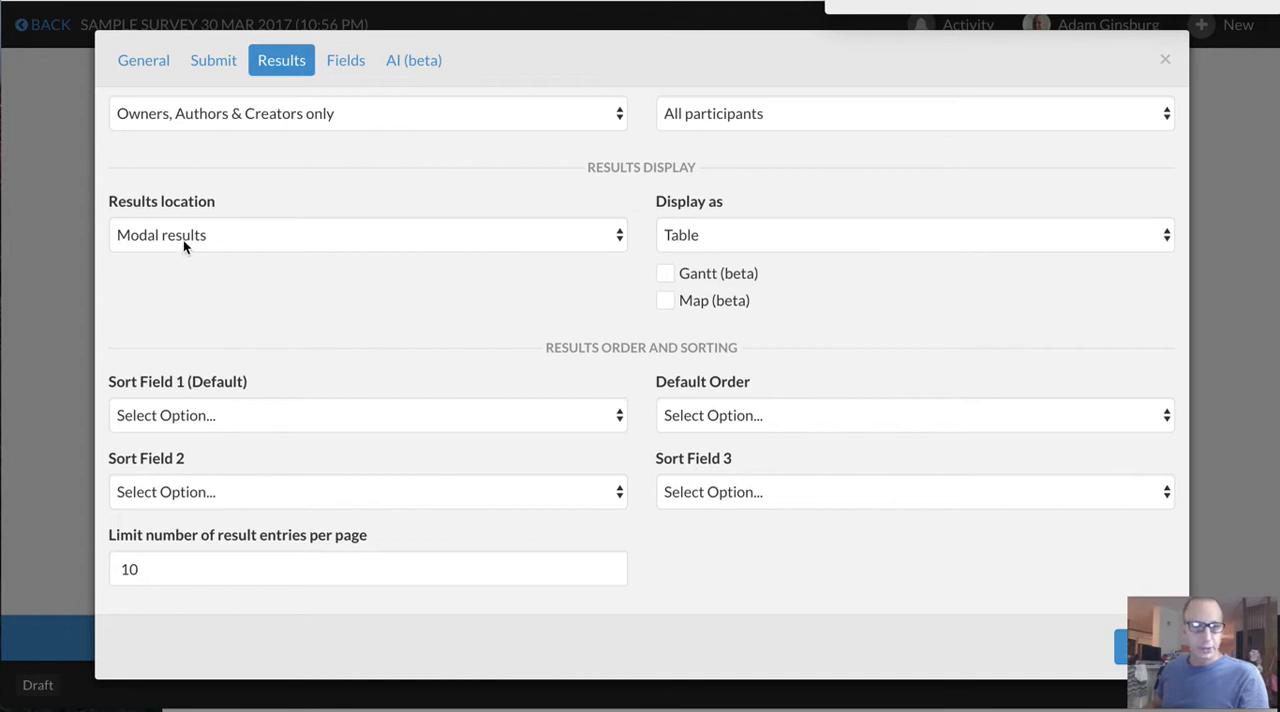
left_click(220, 415)
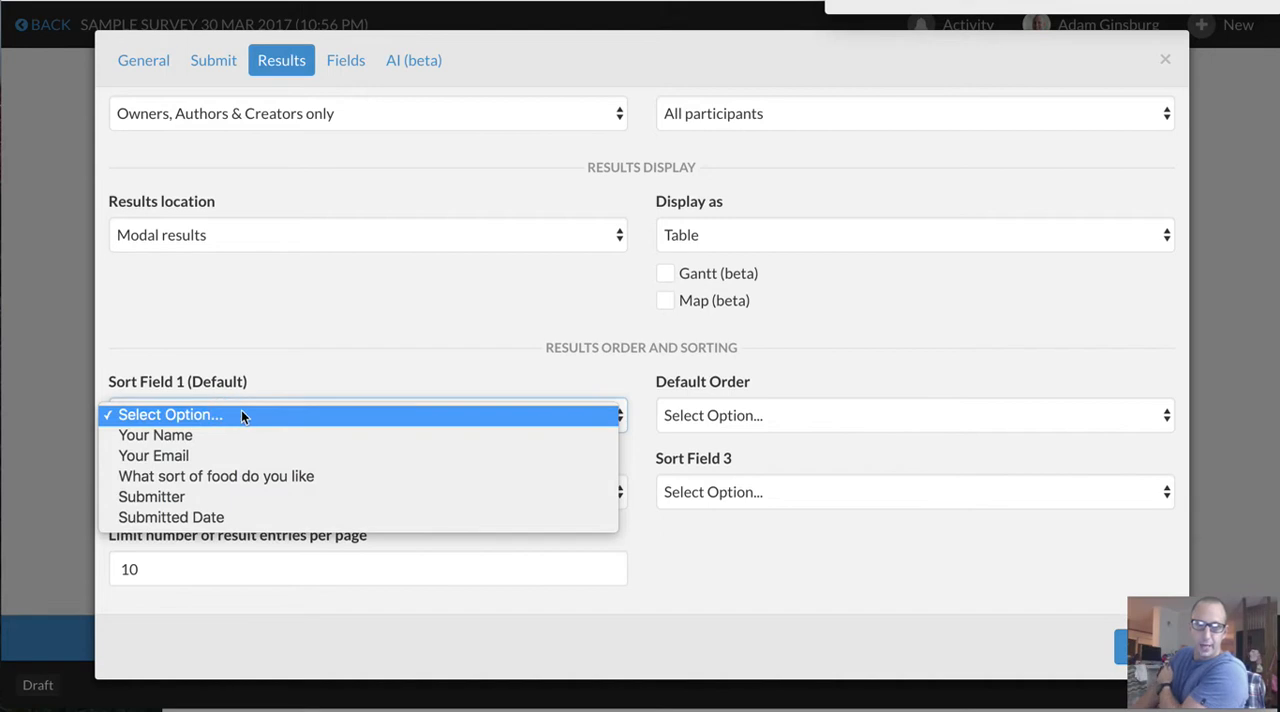
left_click(457, 352)
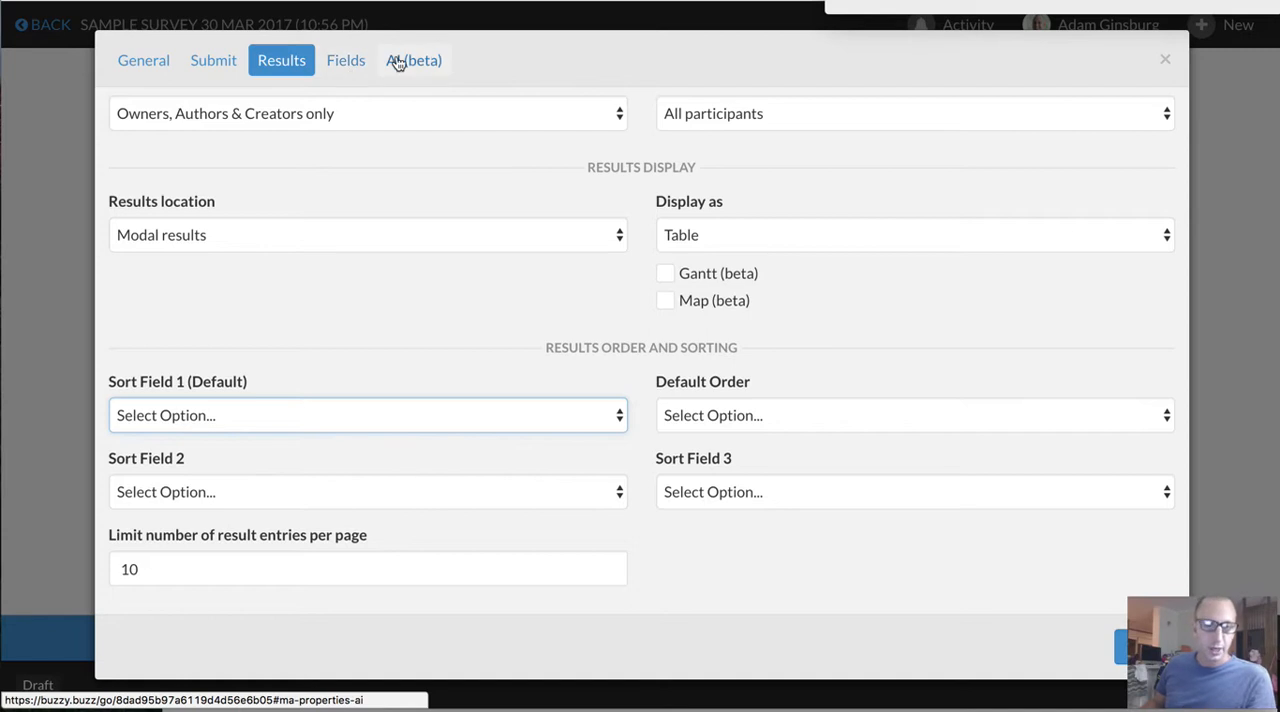
Add a Select List component to the survey's fields
left_click(346, 62)
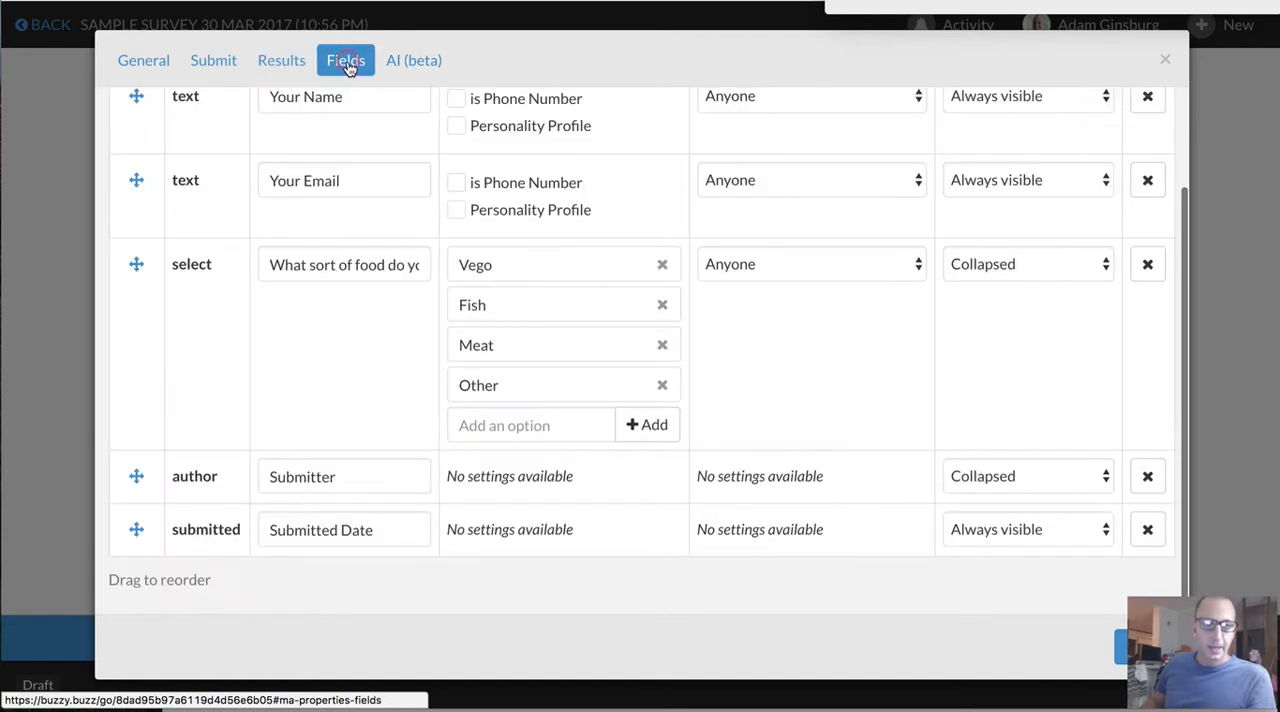
scroll(358, 240, "up", 2)
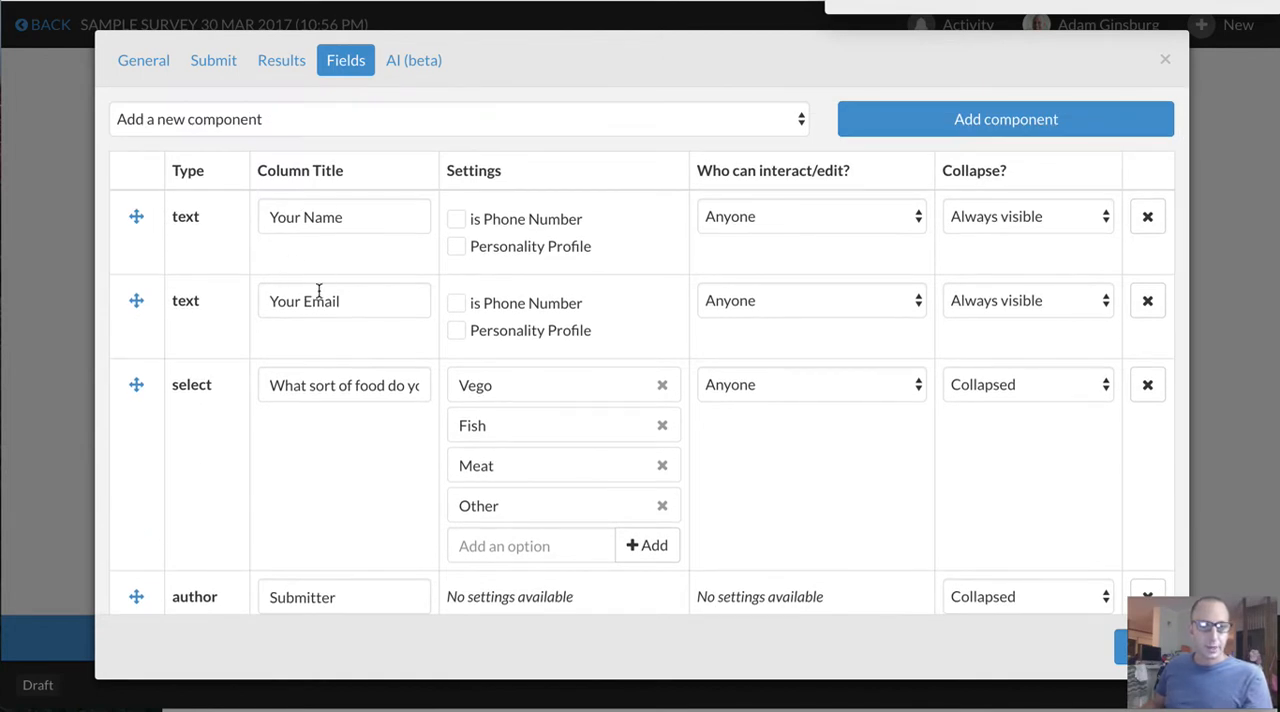
scroll(318, 454, "down", 3)
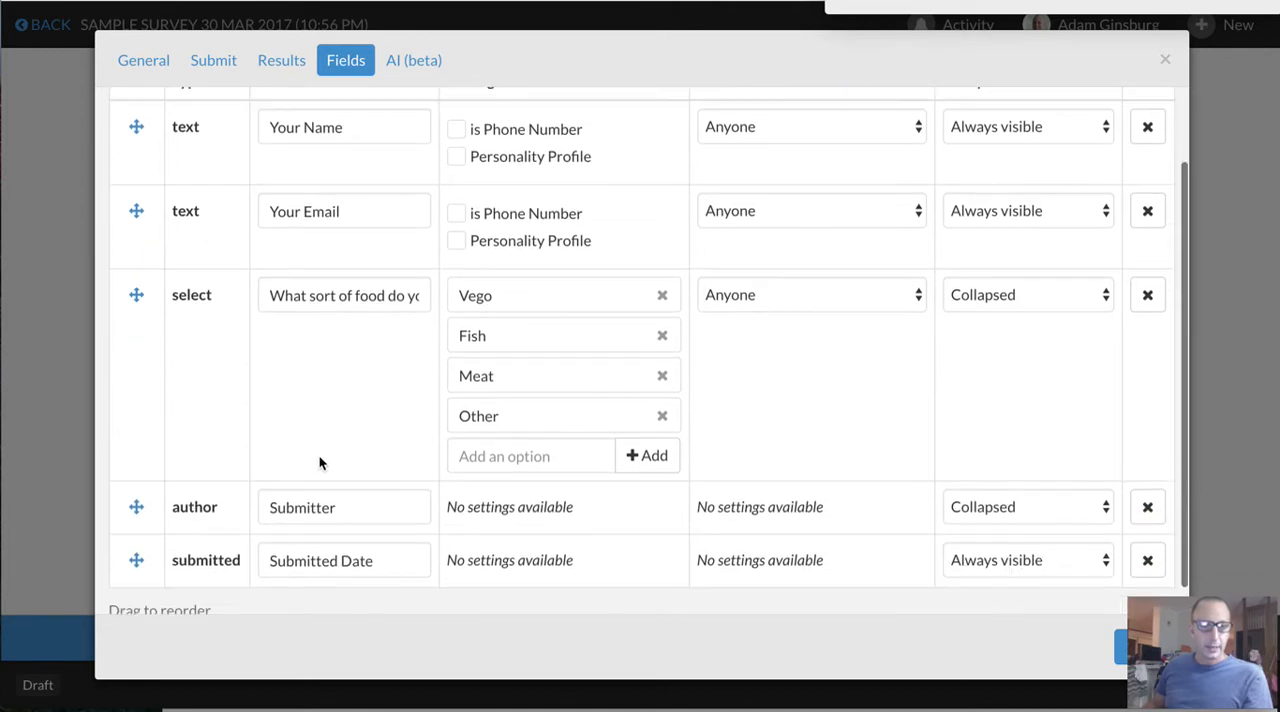
scroll(318, 310, "up", 3)
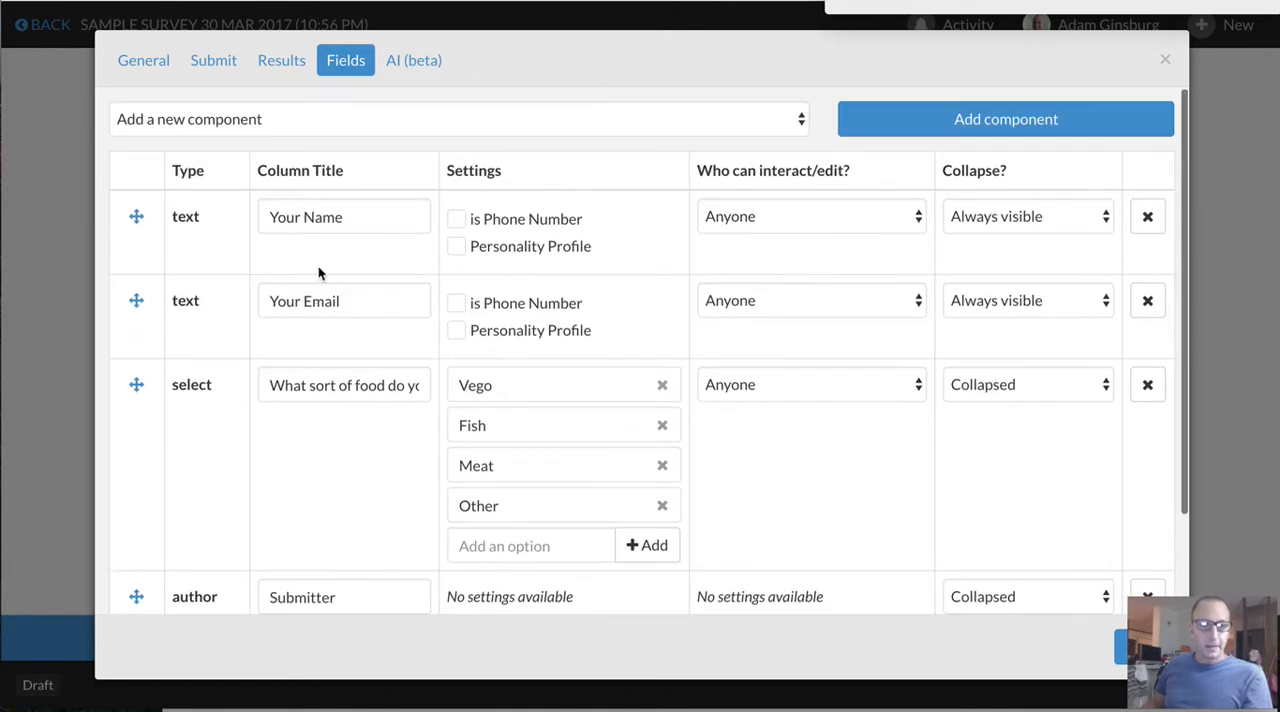
left_click(271, 118)
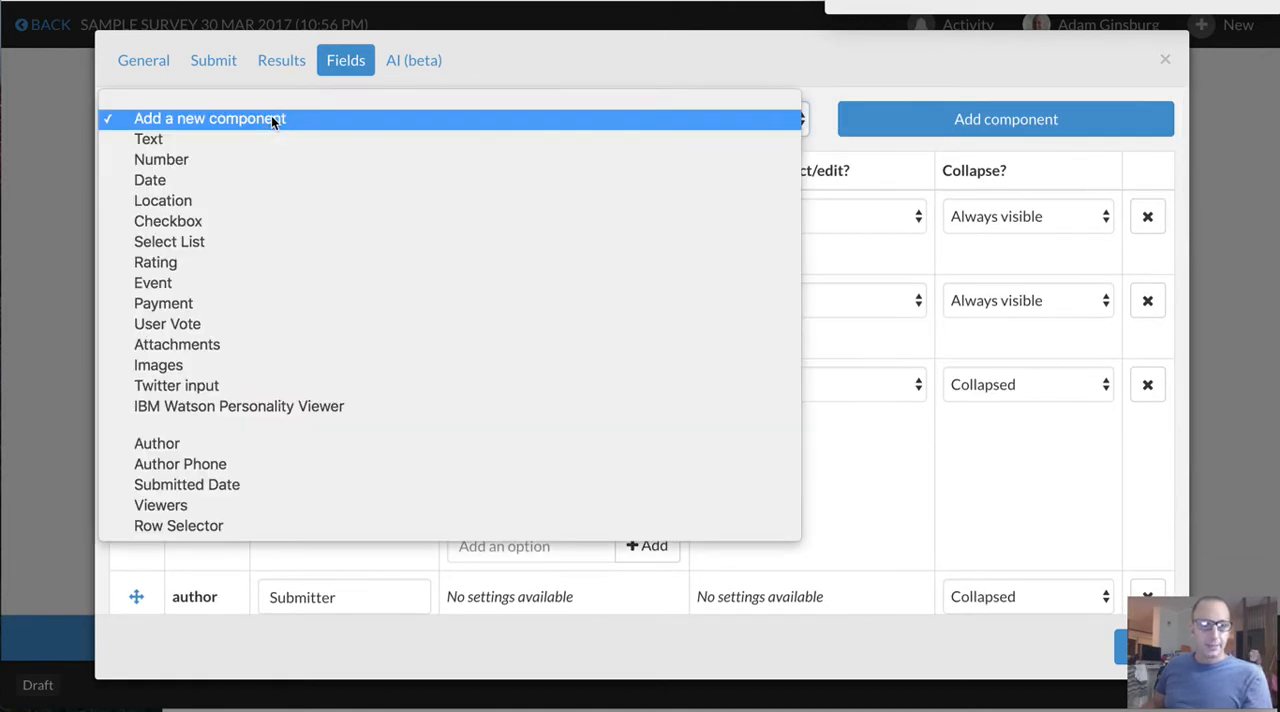
left_click(245, 242)
left_click(886, 119)
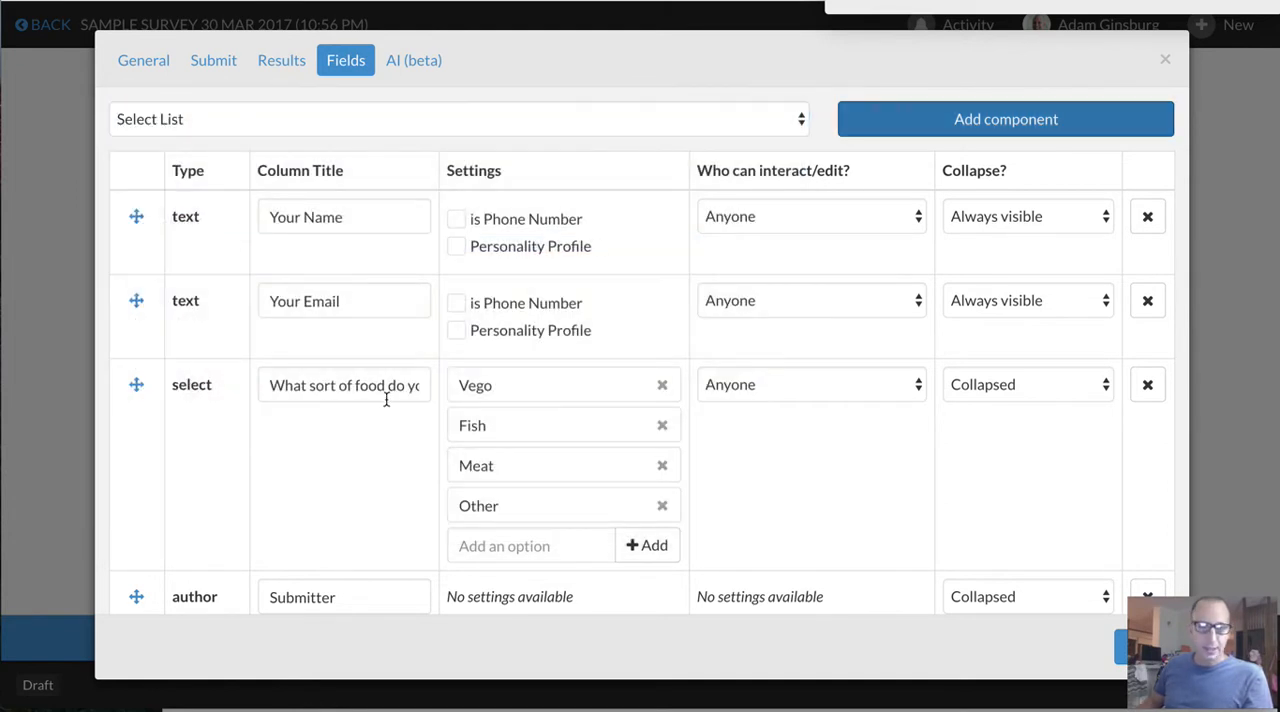
Title the new select field "What sport do you like?"
scroll(386, 399, "down", 3)
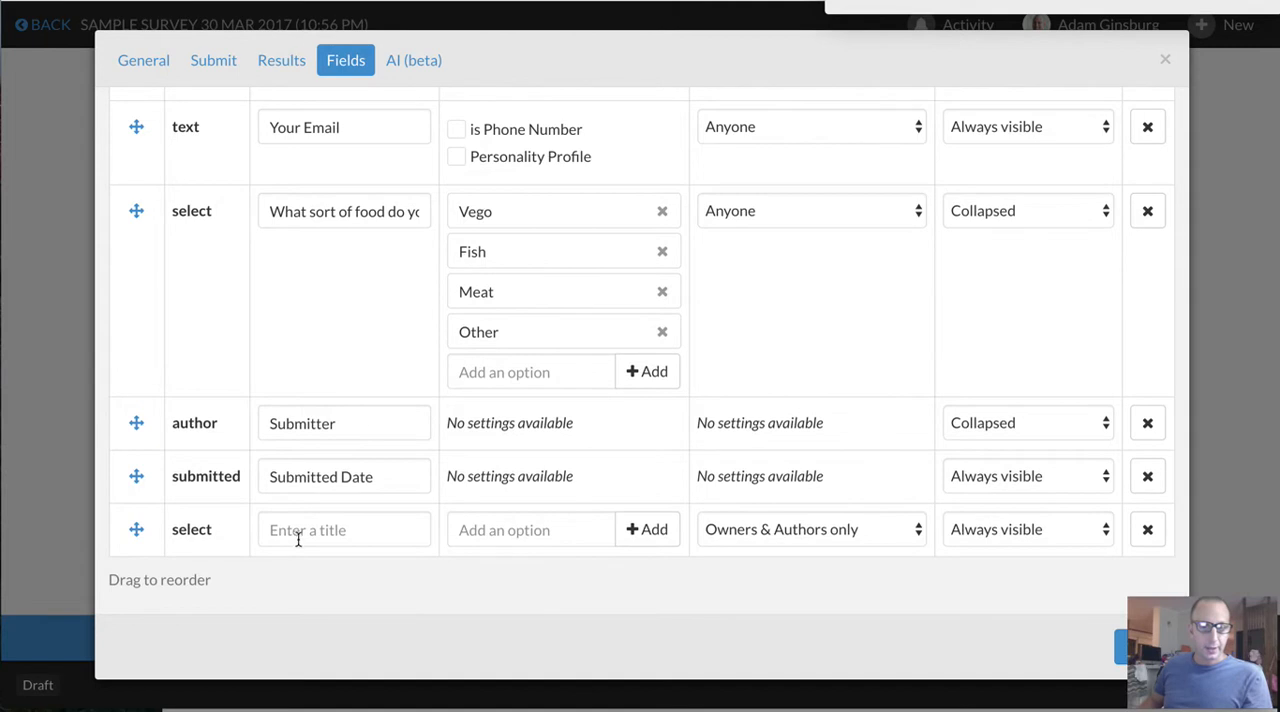
left_click(293, 531)
type("What sport")
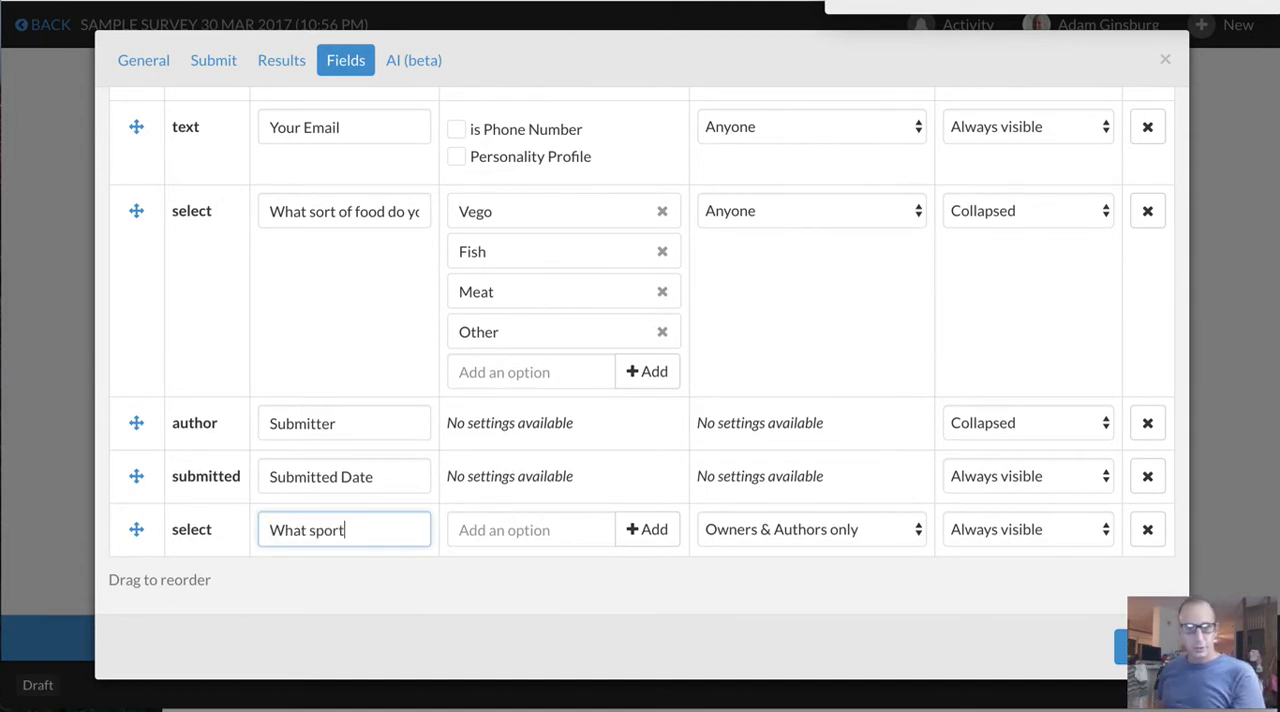
type(" do you like")
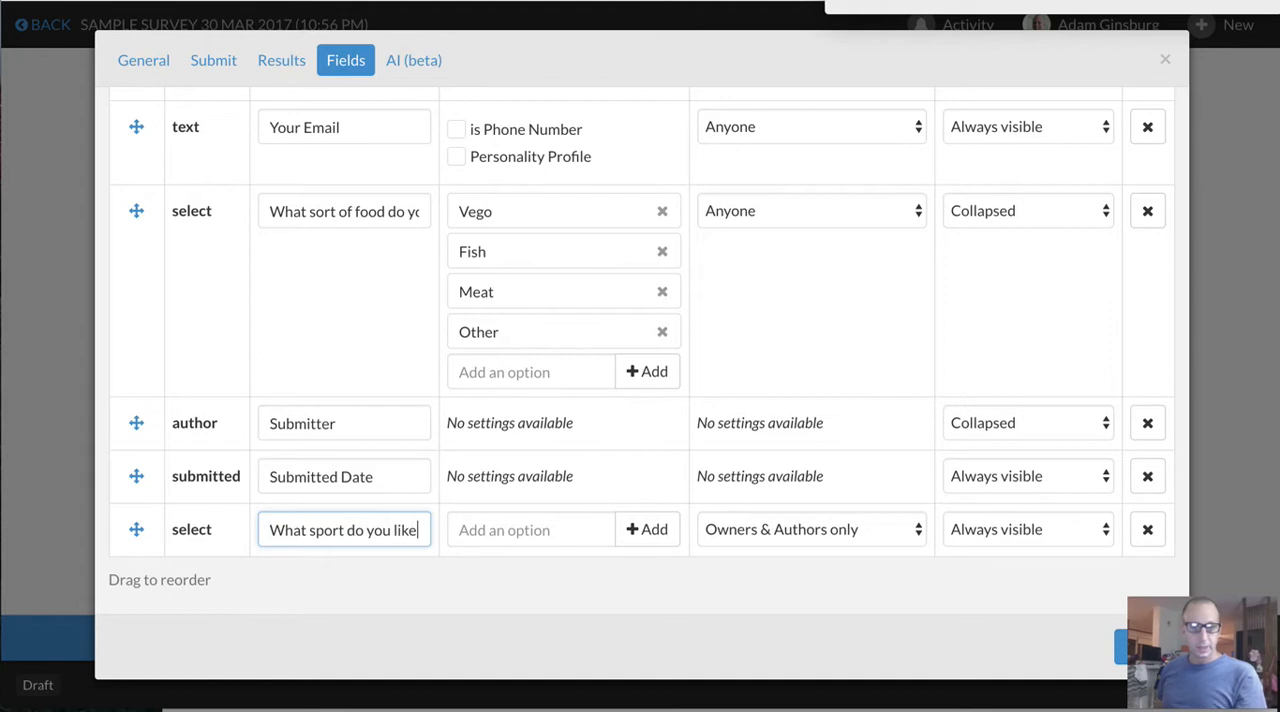
type("?")
Add the options Surfing, Soccer and Rugby to the "What sport do you like?" select field
left_click(500, 526)
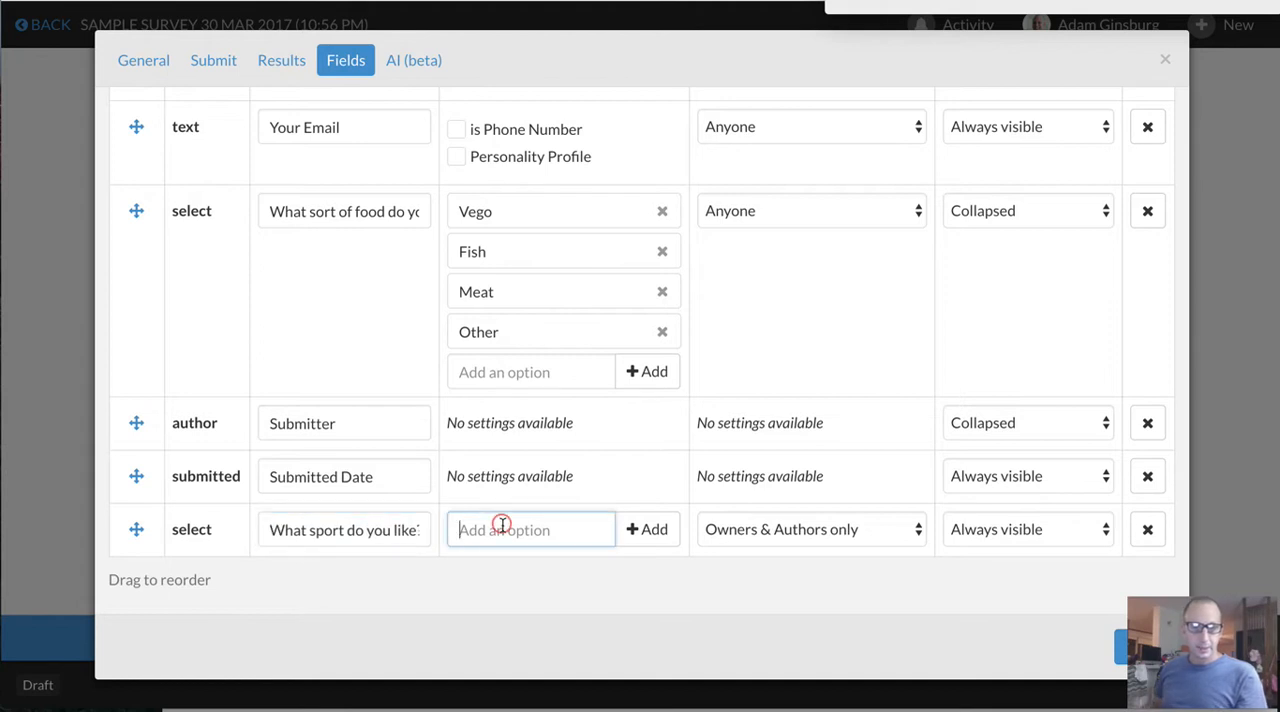
type("S")
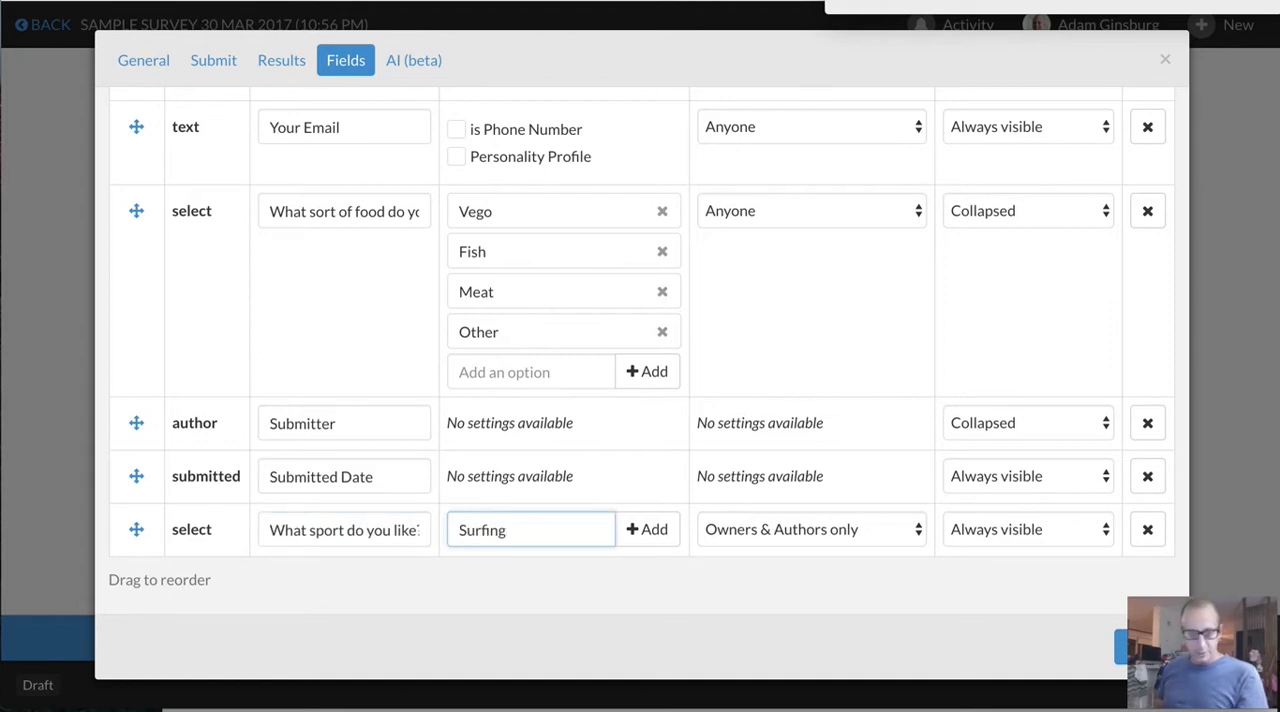
type("urfing")
left_click(640, 528)
left_click(473, 570)
type("Soc")
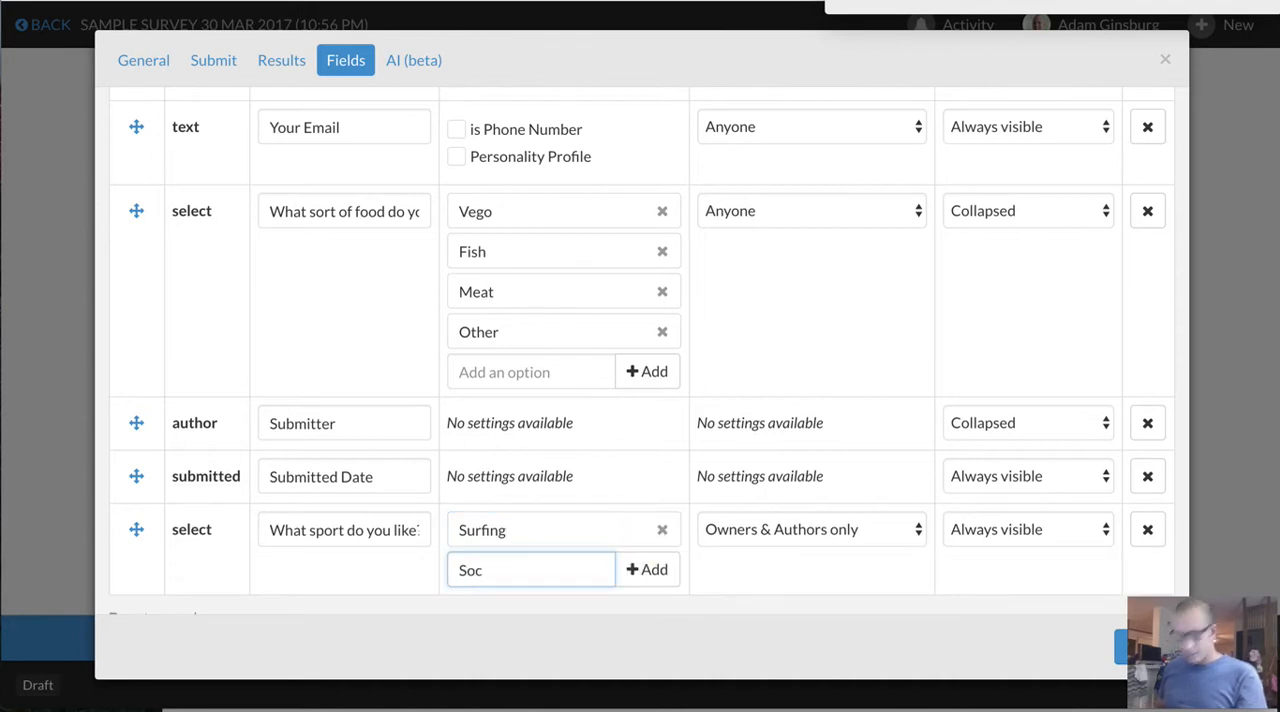
type("cer")
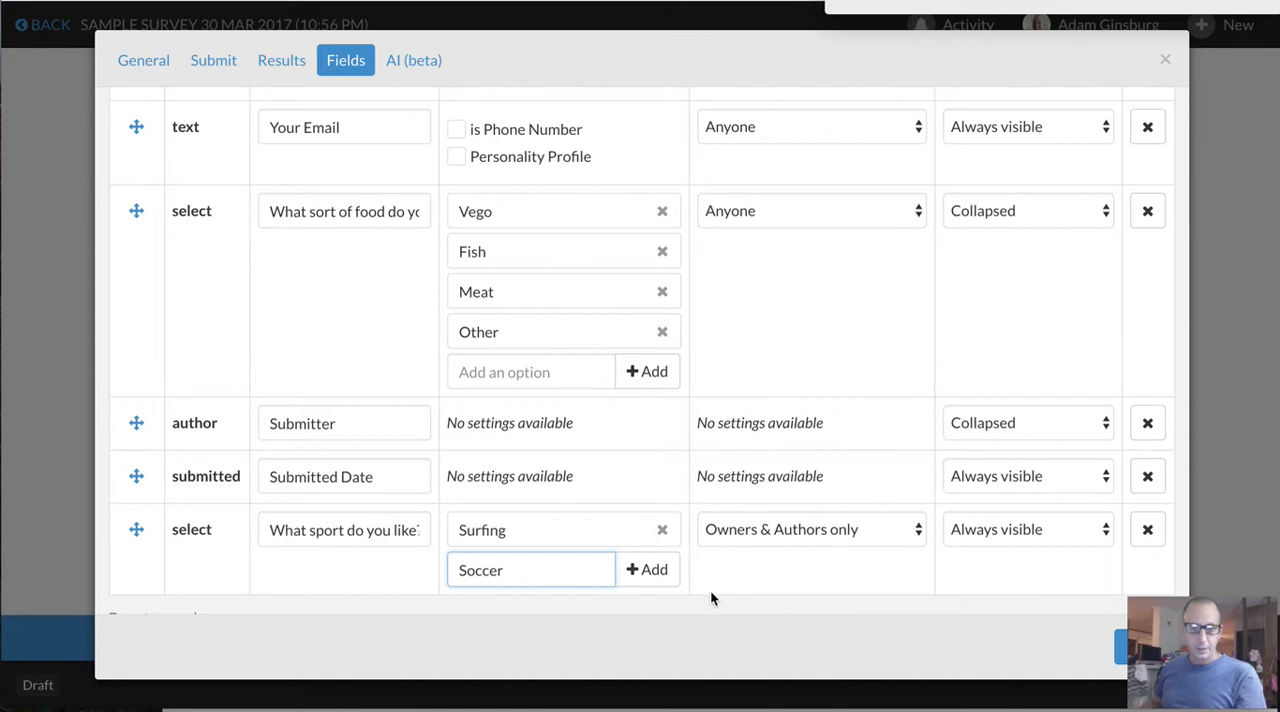
left_click(648, 569)
left_click(507, 609)
type("Rugby")
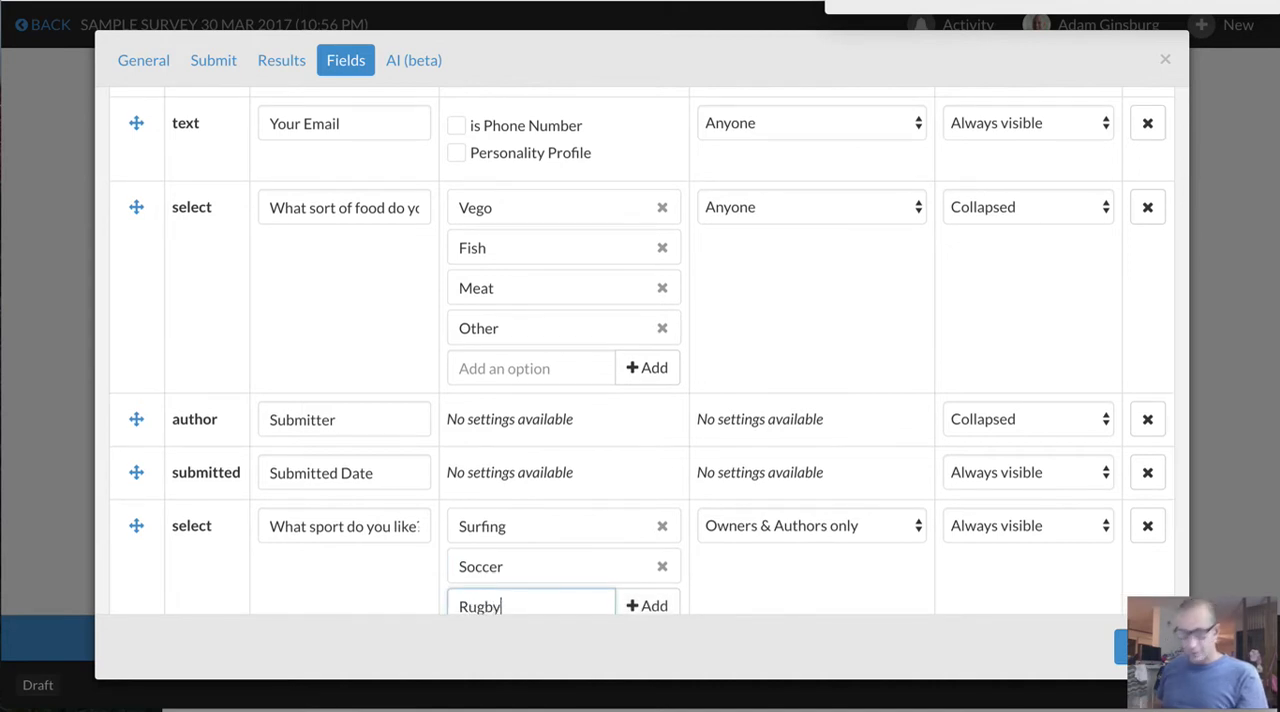
left_click(648, 606)
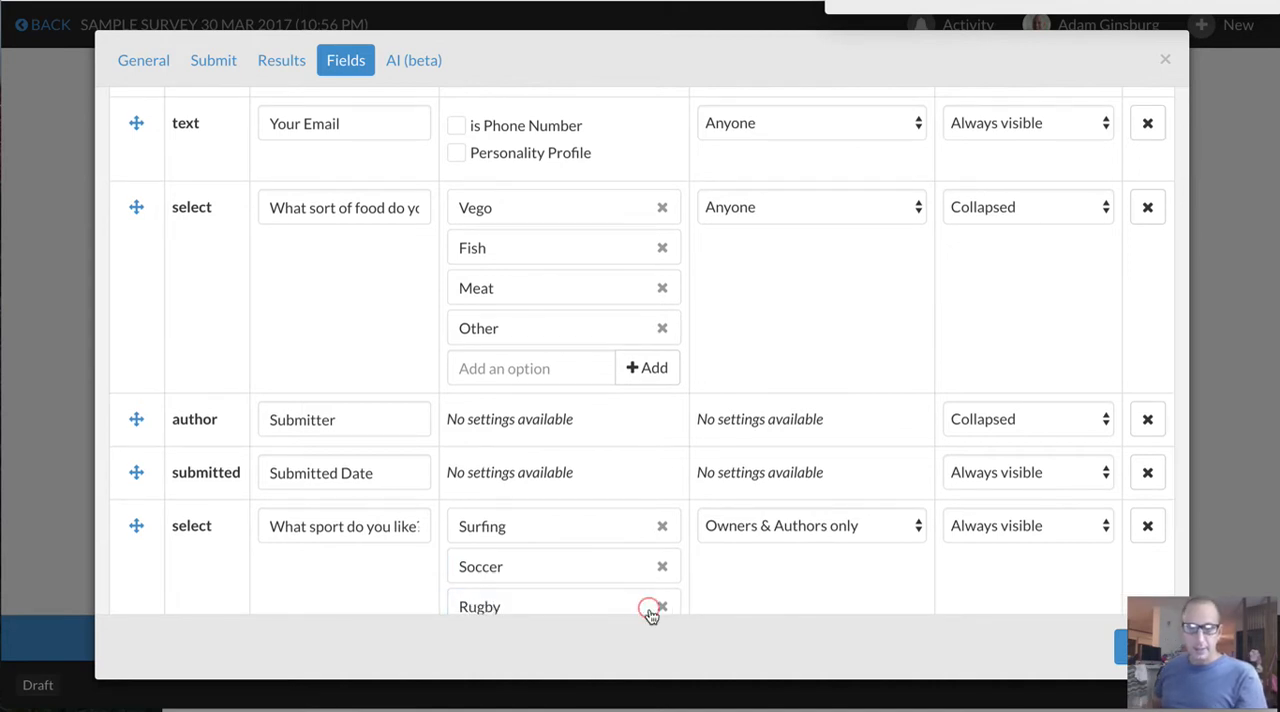
Allow Anyone to interact with and edit the "What sport do you like?" field
scroll(690, 473, "down", 2)
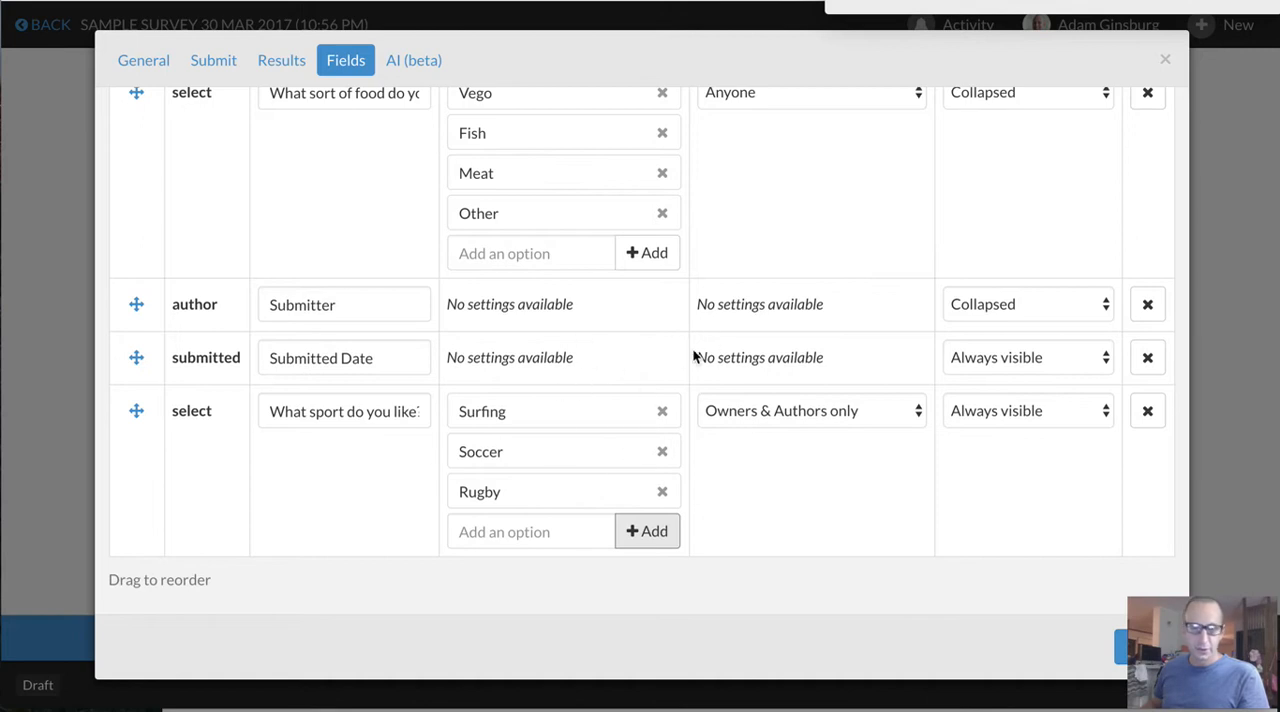
left_click(785, 414)
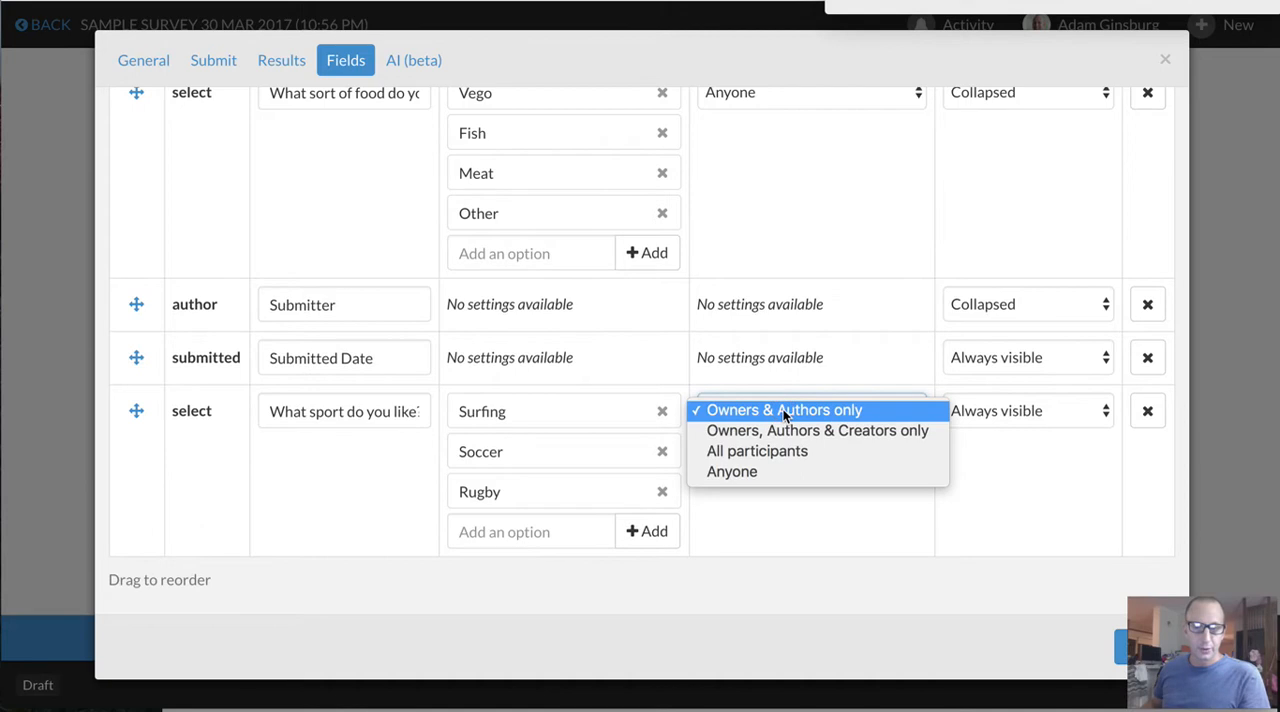
left_click(788, 471)
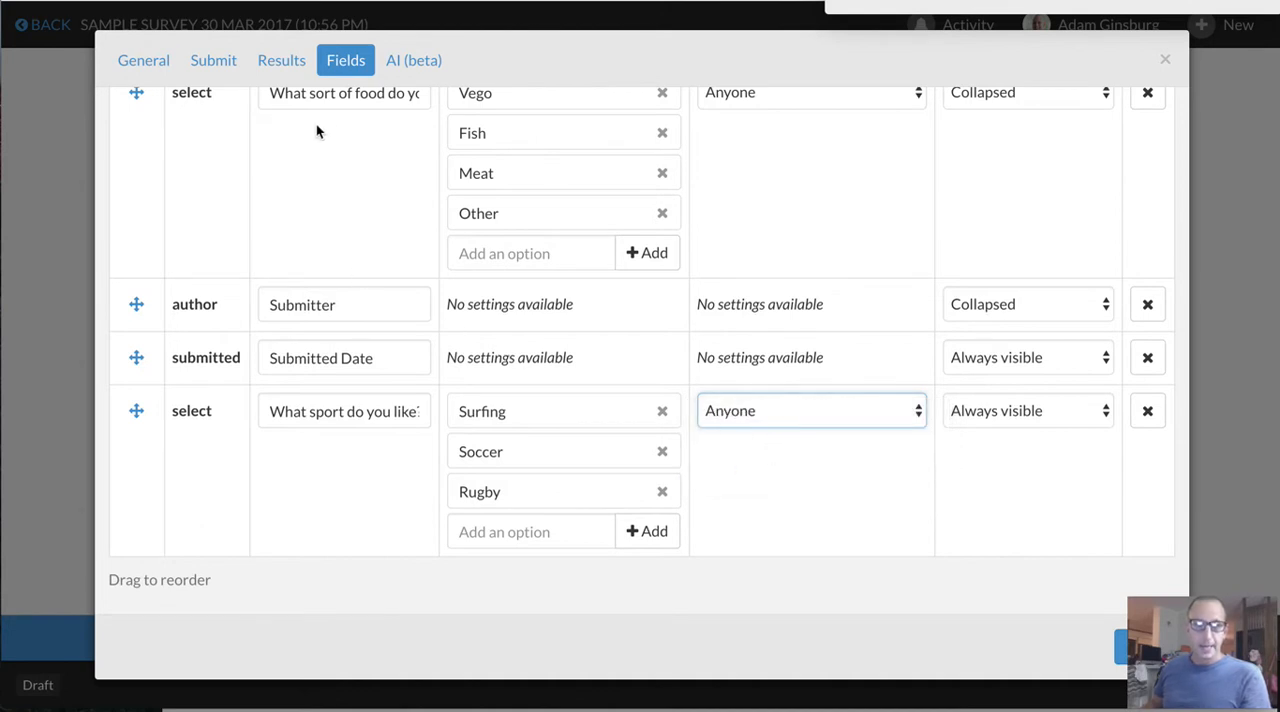
Review the permission choices for who can view rows in the survey's results settings
left_click(289, 66)
scroll(290, 198, "up", 2)
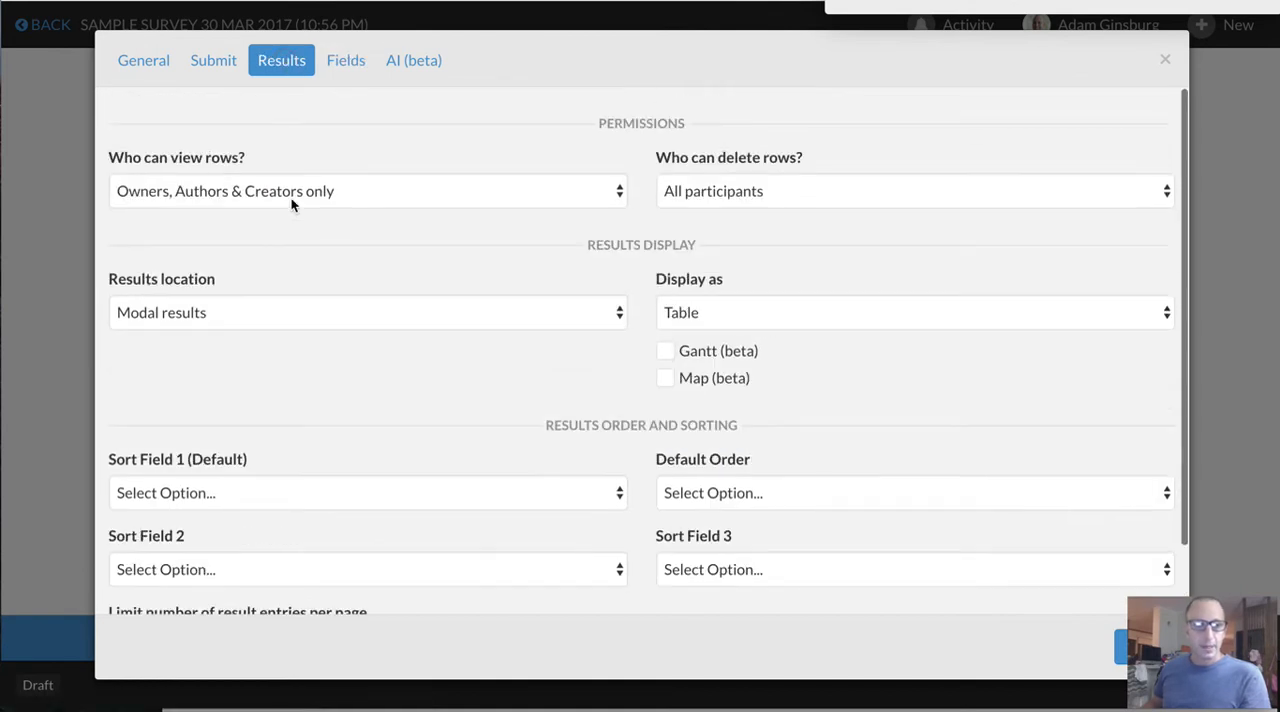
left_click(227, 190)
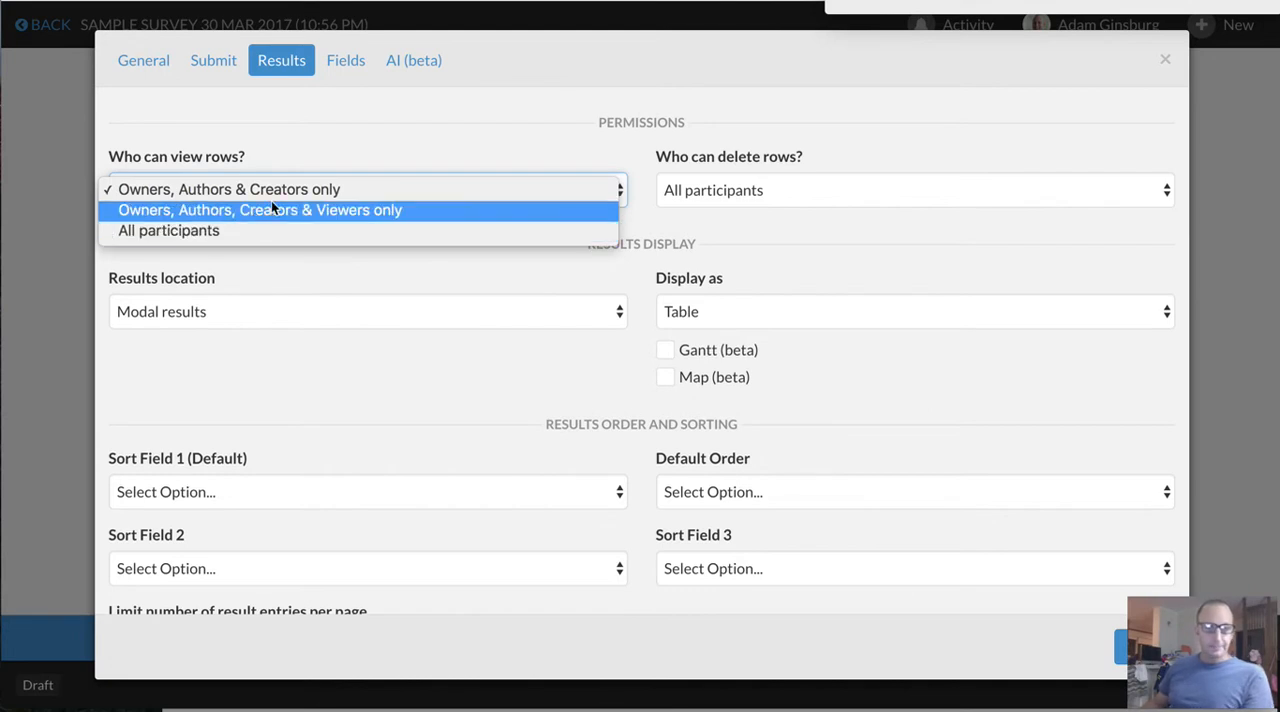
left_click(334, 132)
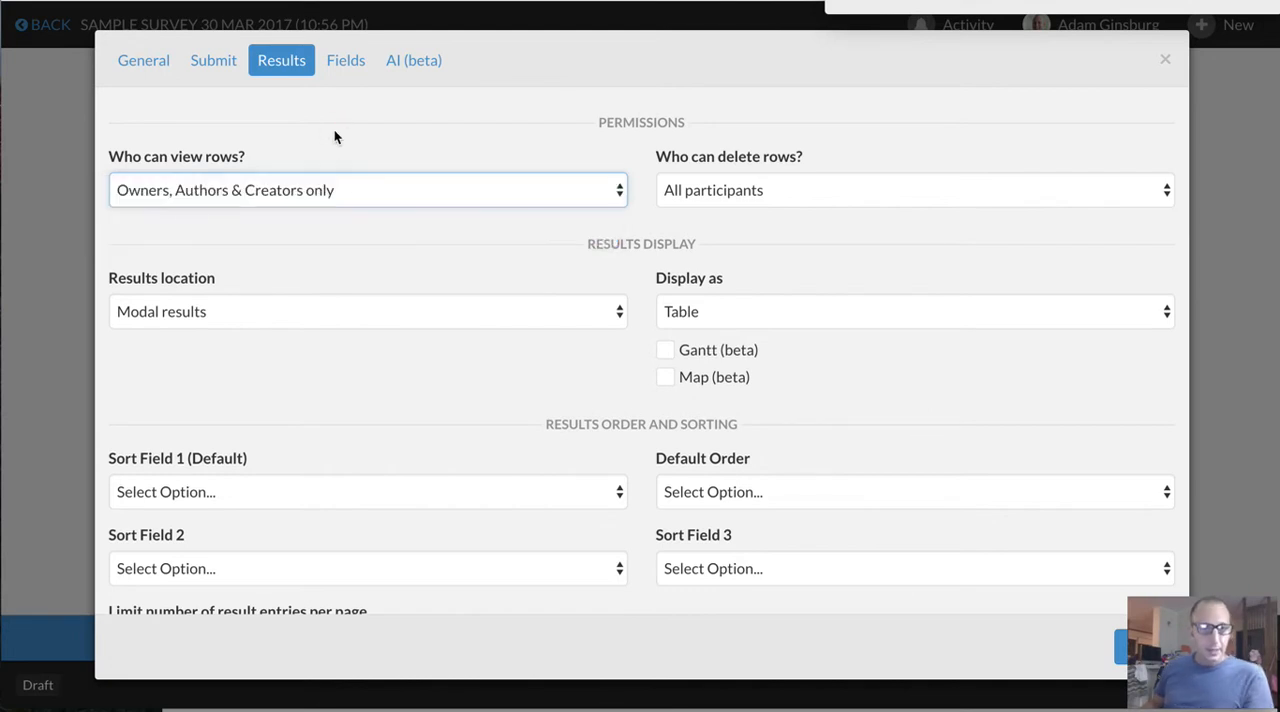
left_click(283, 188)
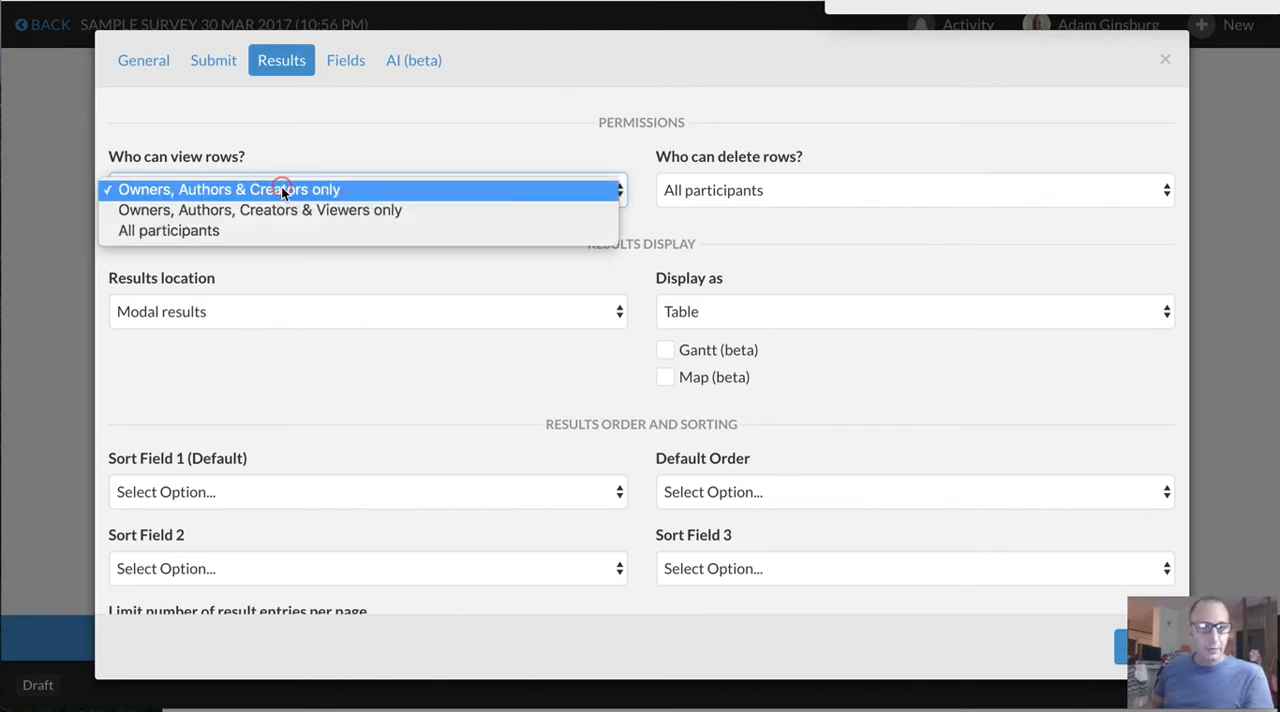
left_click(373, 153)
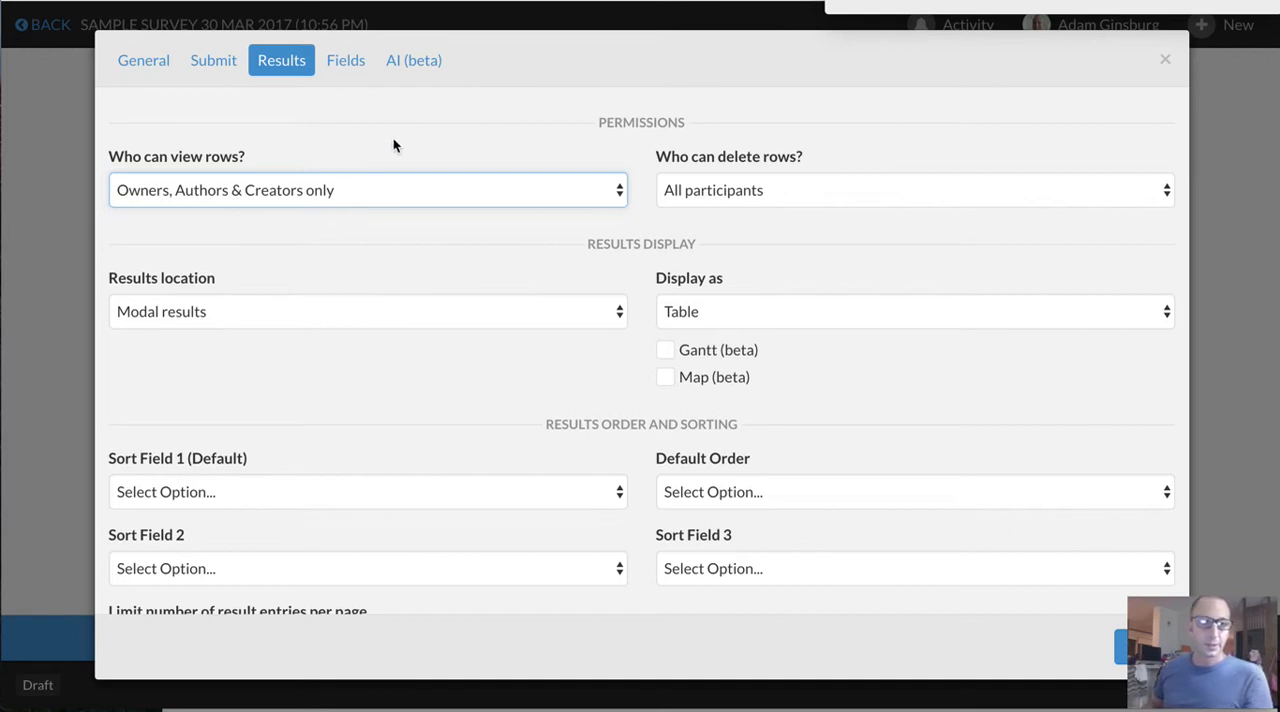
Add an Attachments component to the survey's fields
left_click(340, 62)
scroll(395, 438, "down", 3)
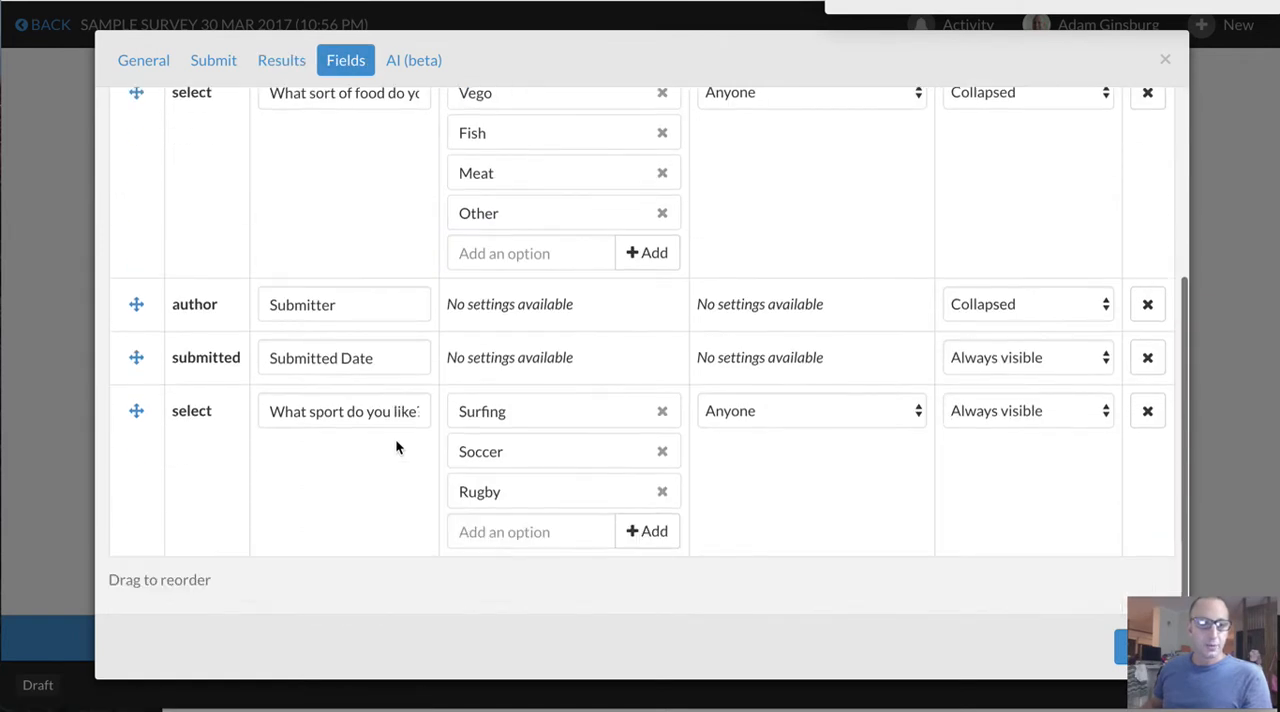
scroll(310, 206, "up", 3)
left_click(264, 118)
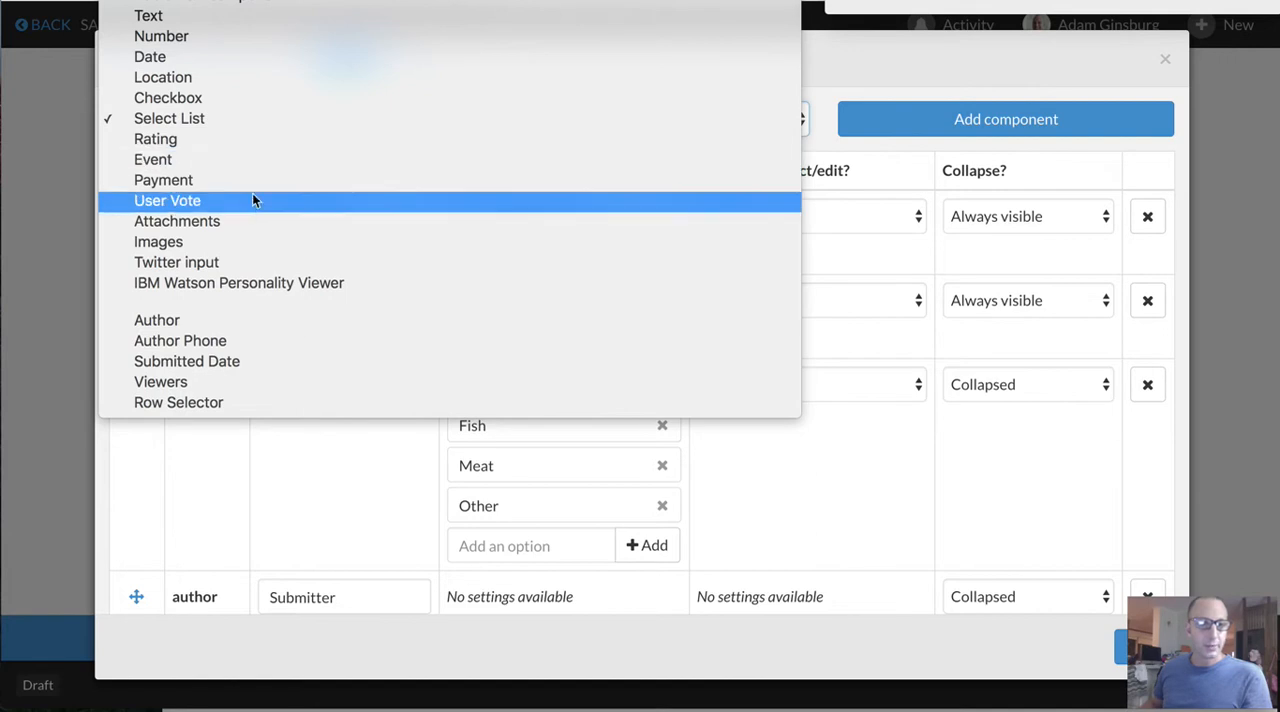
left_click(243, 221)
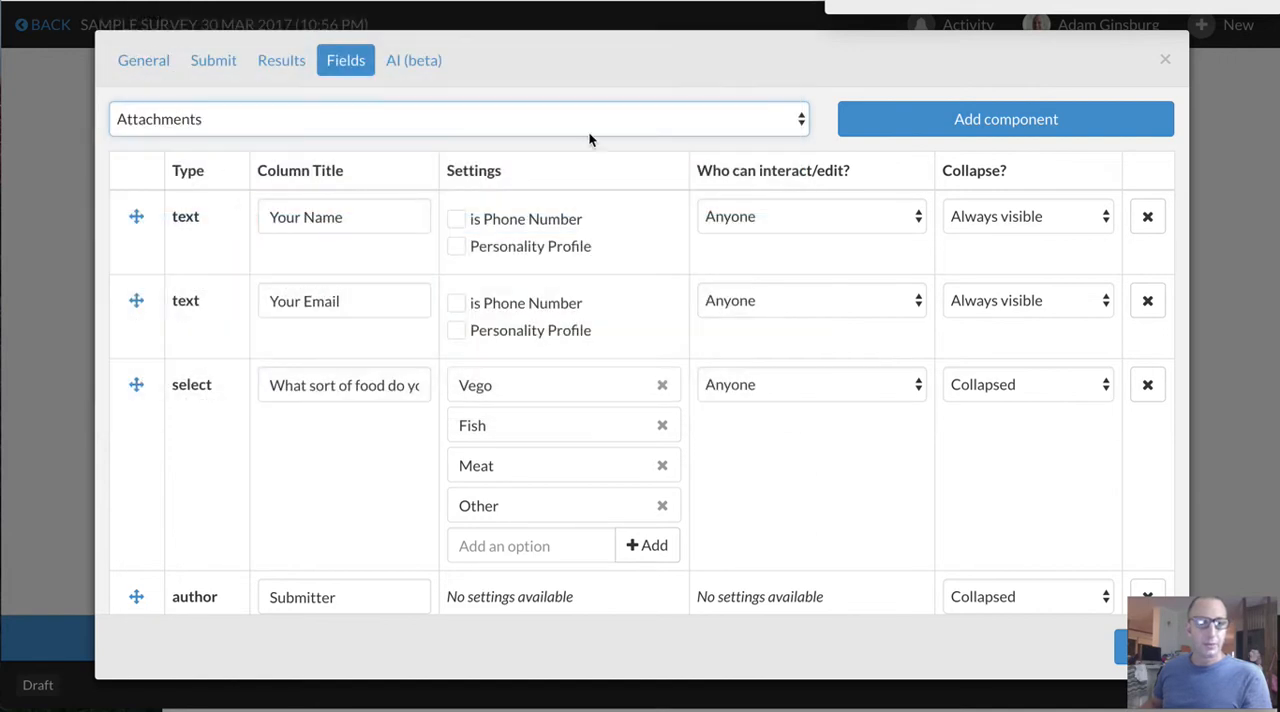
left_click(869, 114)
Title the new attachments field "Files" and allow Anyone to interact with and edit it
scroll(491, 400, "down", 5)
left_click(285, 531)
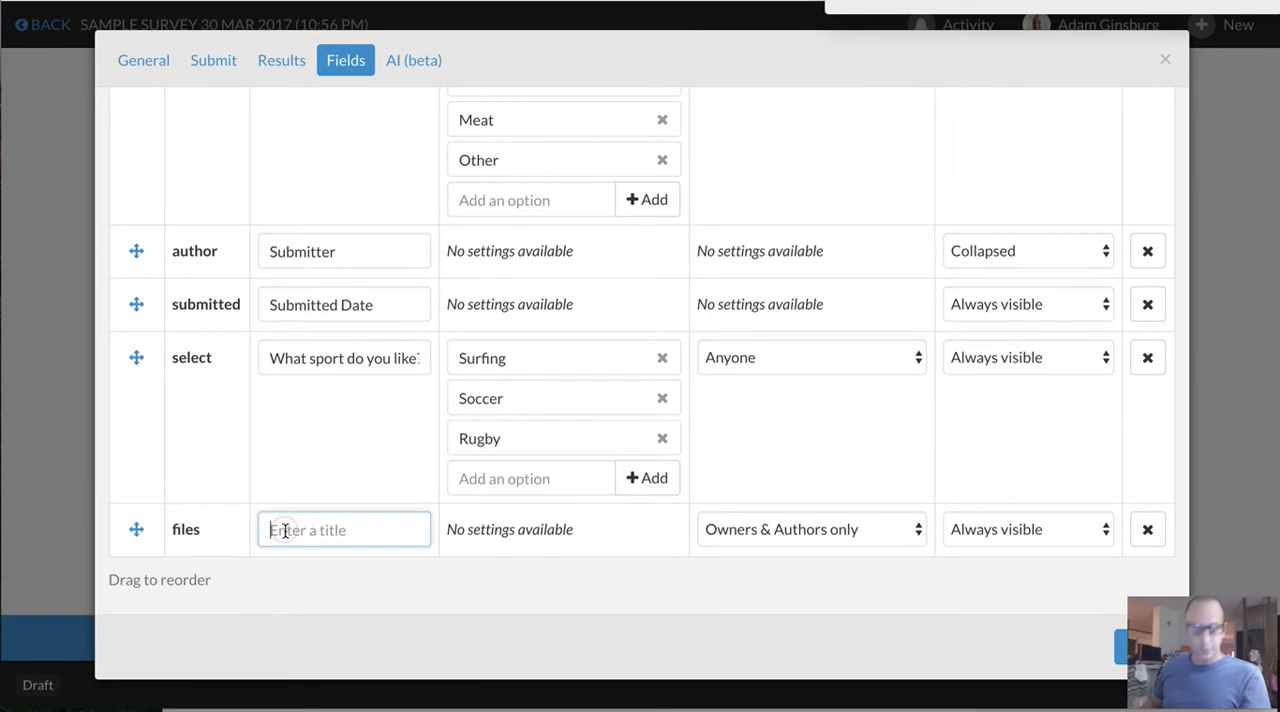
type("Files")
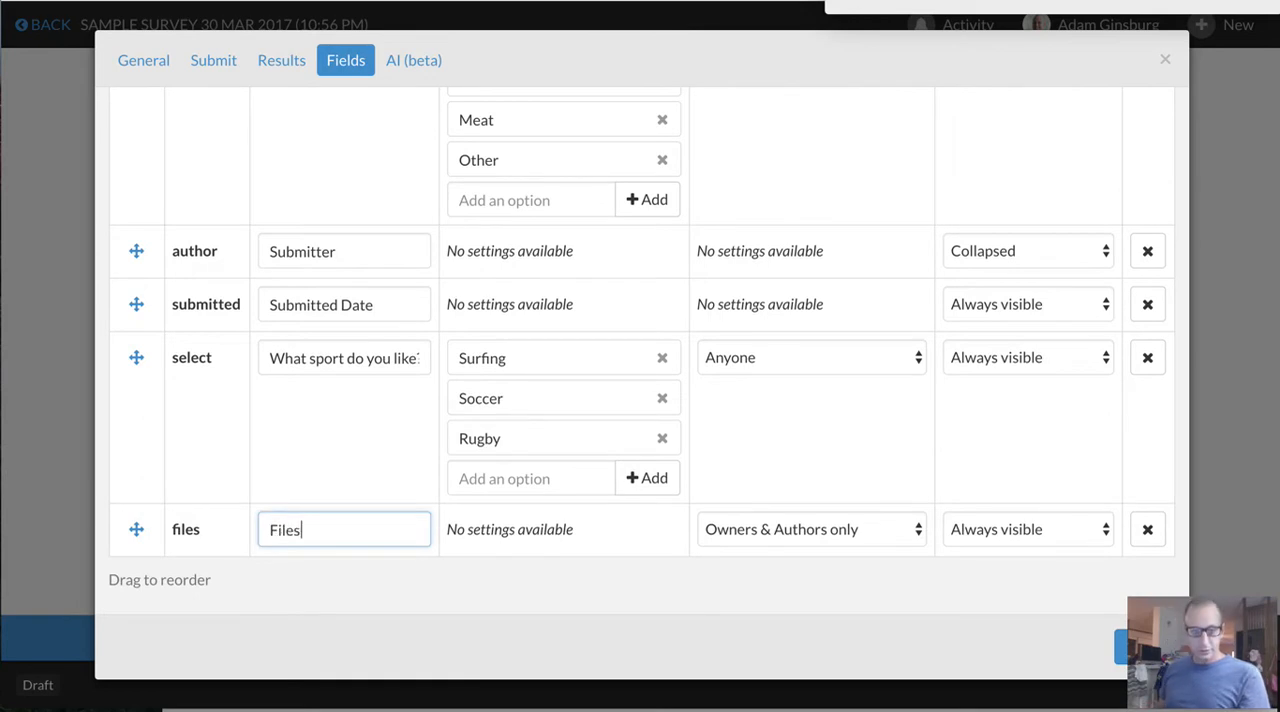
left_click(800, 529)
left_click(790, 591)
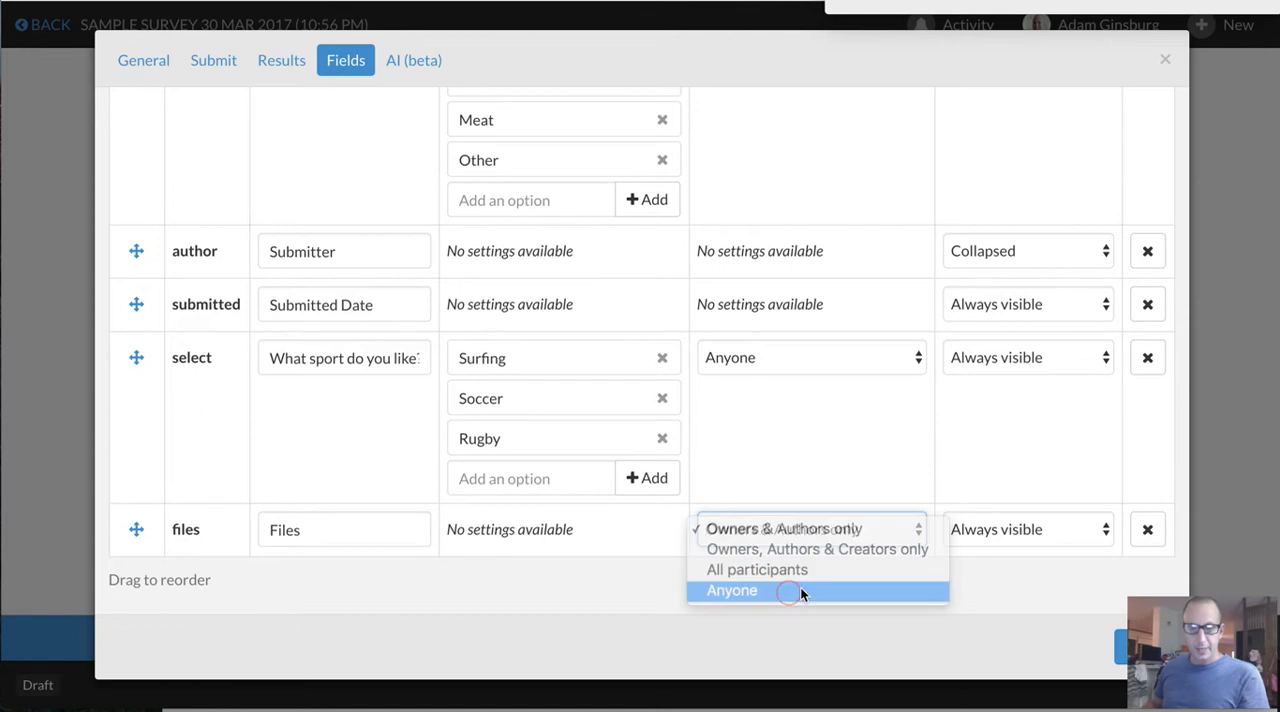
Set the sport question and the Files field to Collapsed and save the survey settings
left_click(1010, 362)
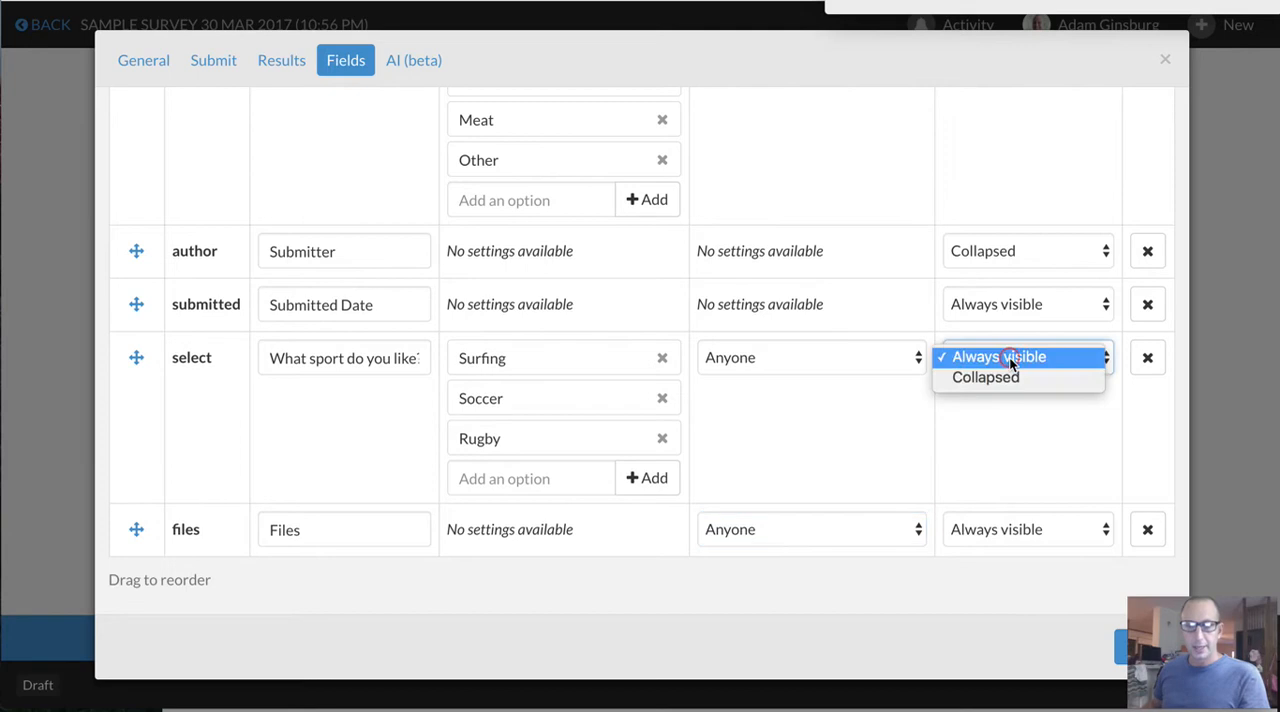
left_click(1009, 379)
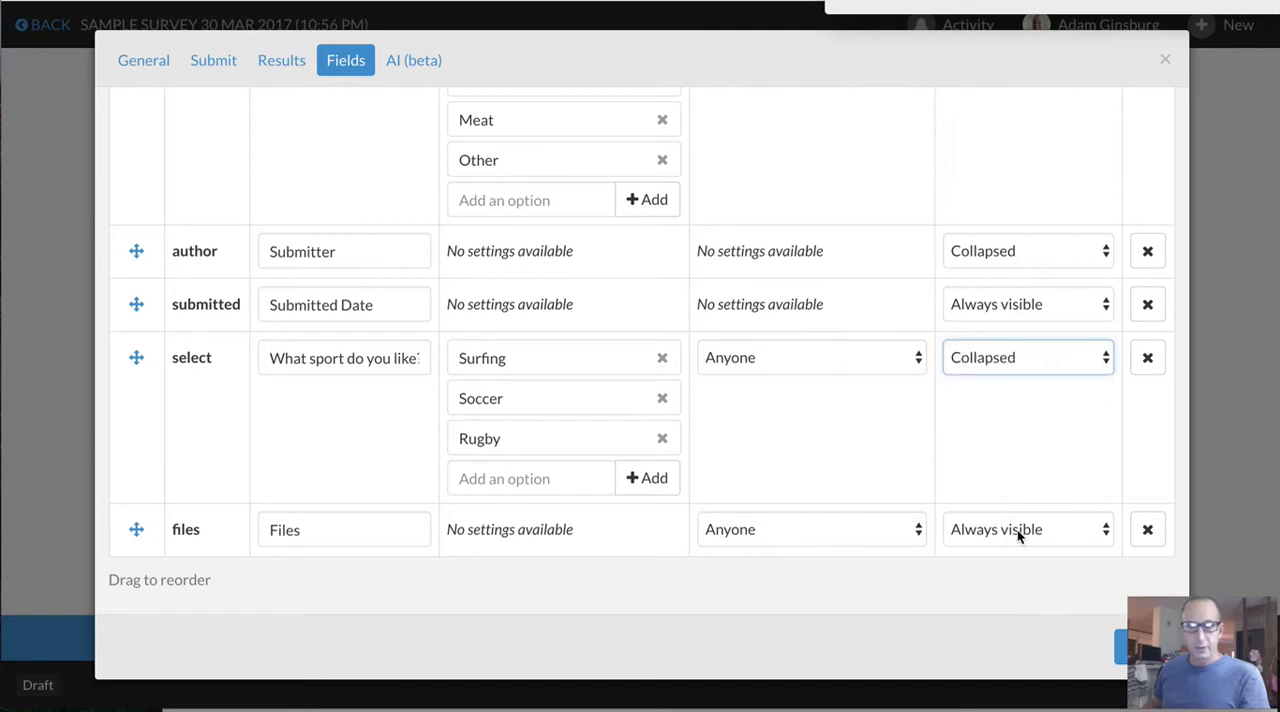
left_click(1017, 529)
left_click(1002, 549)
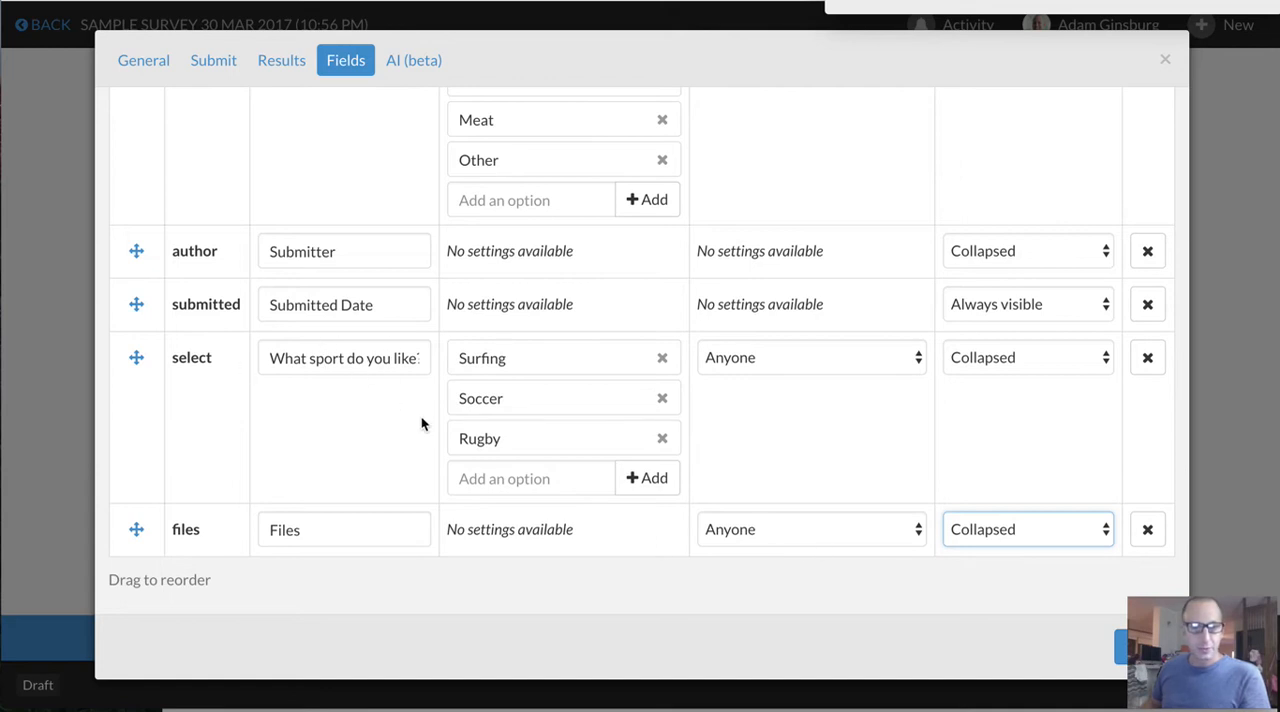
left_click(1119, 652)
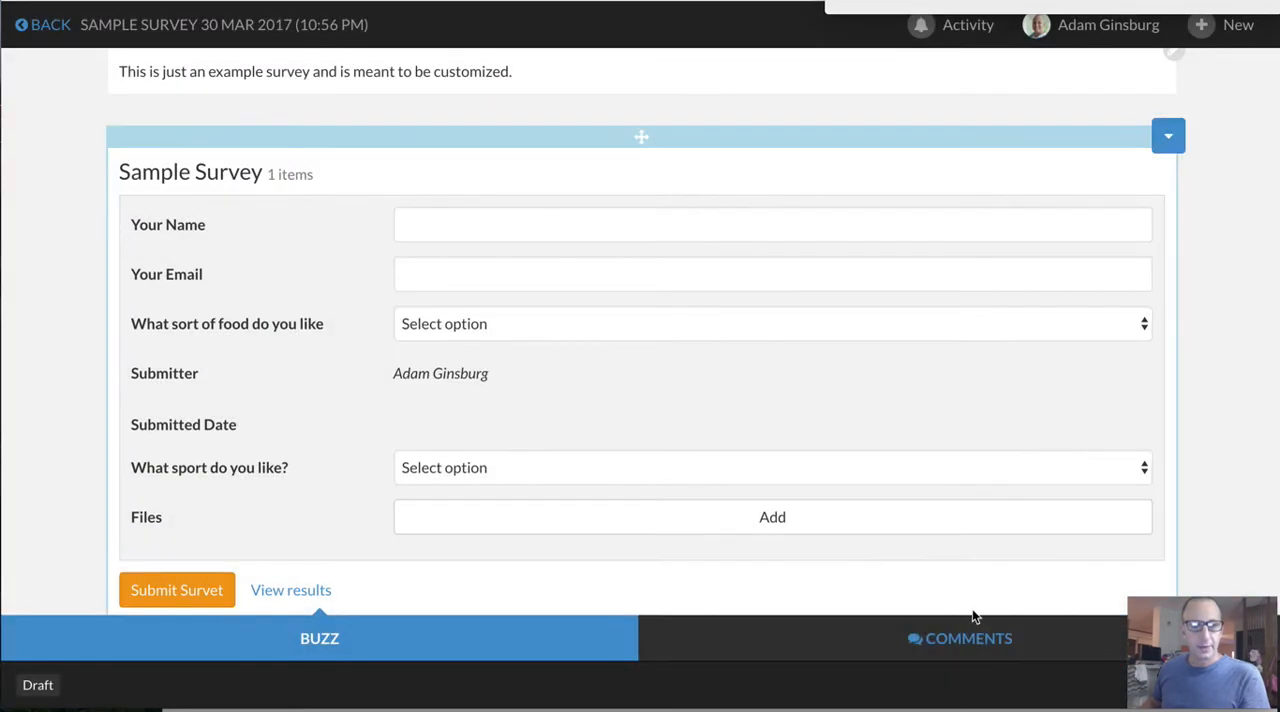
Fill in a test response with the respondent's name, Meat as the food and Surfing as the sport
scroll(467, 412, "down", 2)
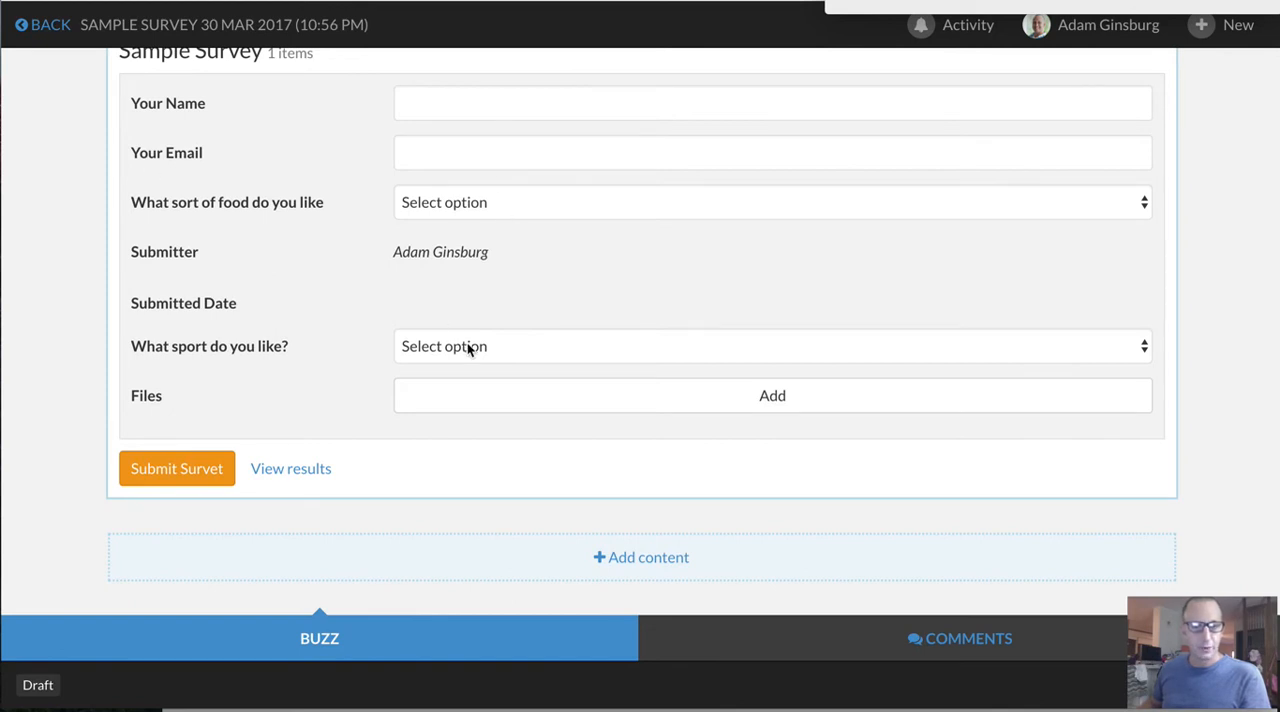
left_click(423, 100)
type("Mary")
left_click(446, 146)
left_click(474, 210)
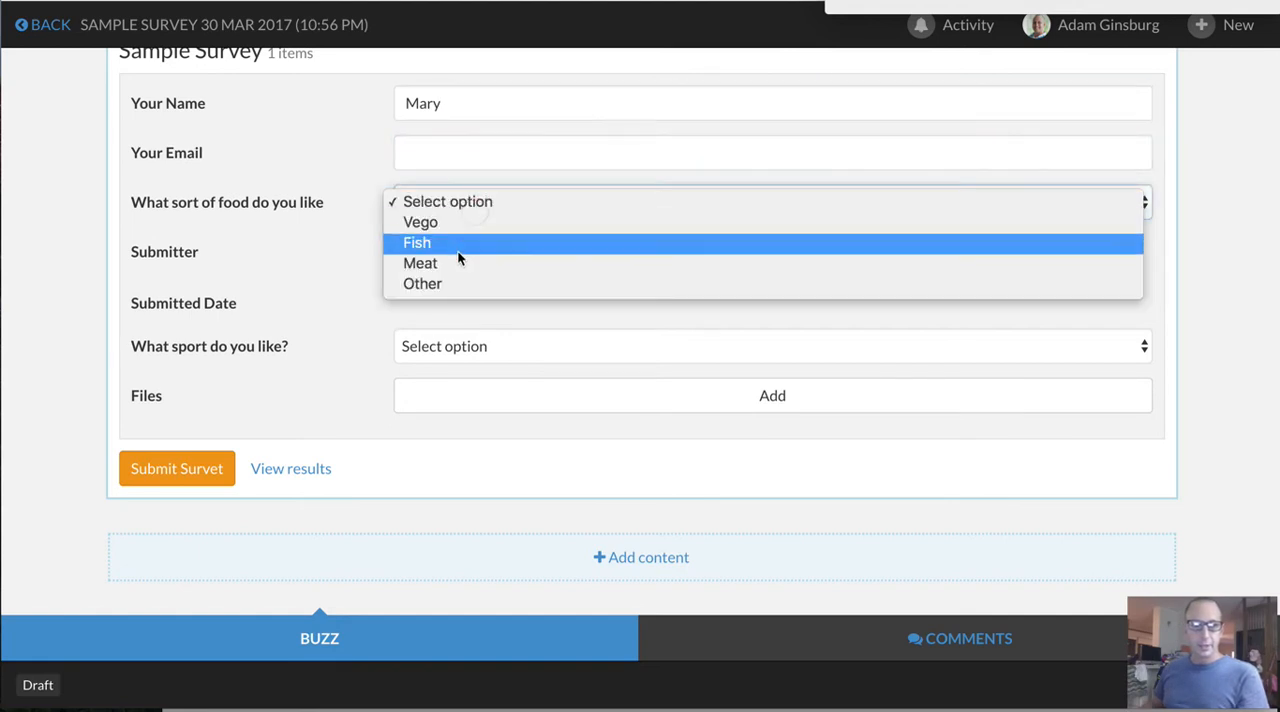
left_click(451, 265)
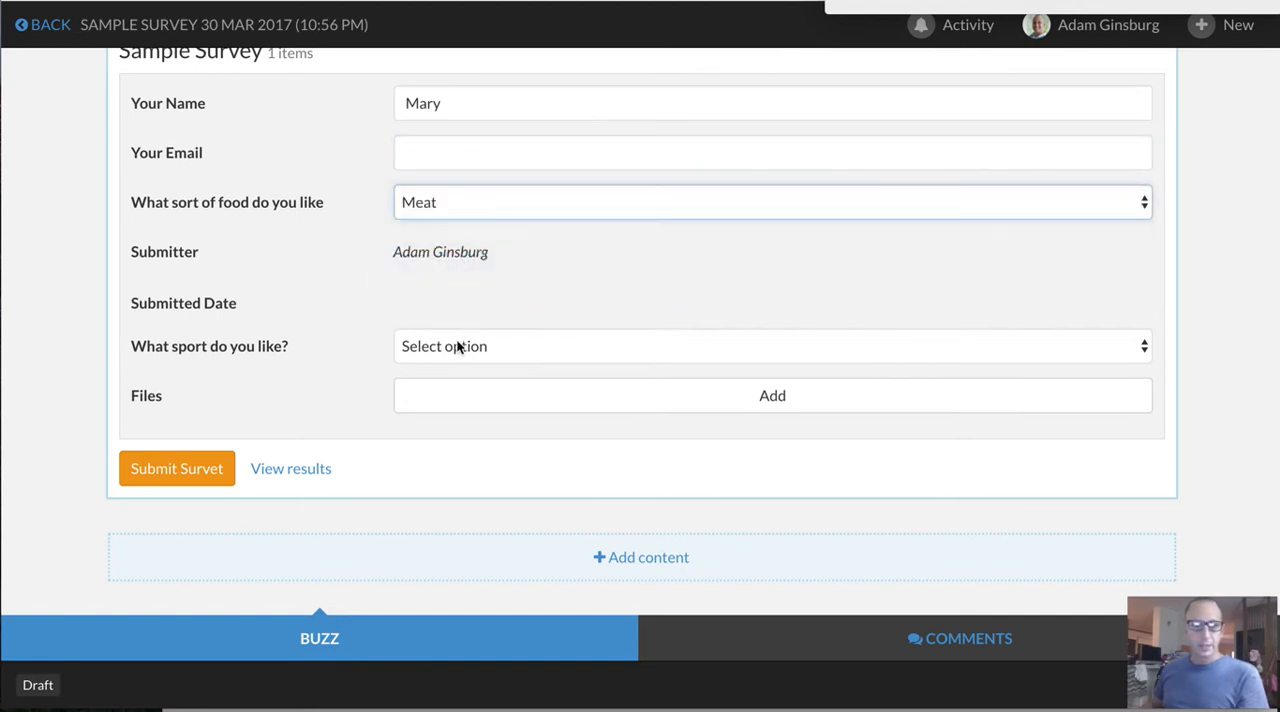
left_click(454, 349)
left_click(453, 366)
Upload "Invoice No.pdf" from the "dummy files" folder in Documents to the Files field and submit the survey response
left_click(451, 396)
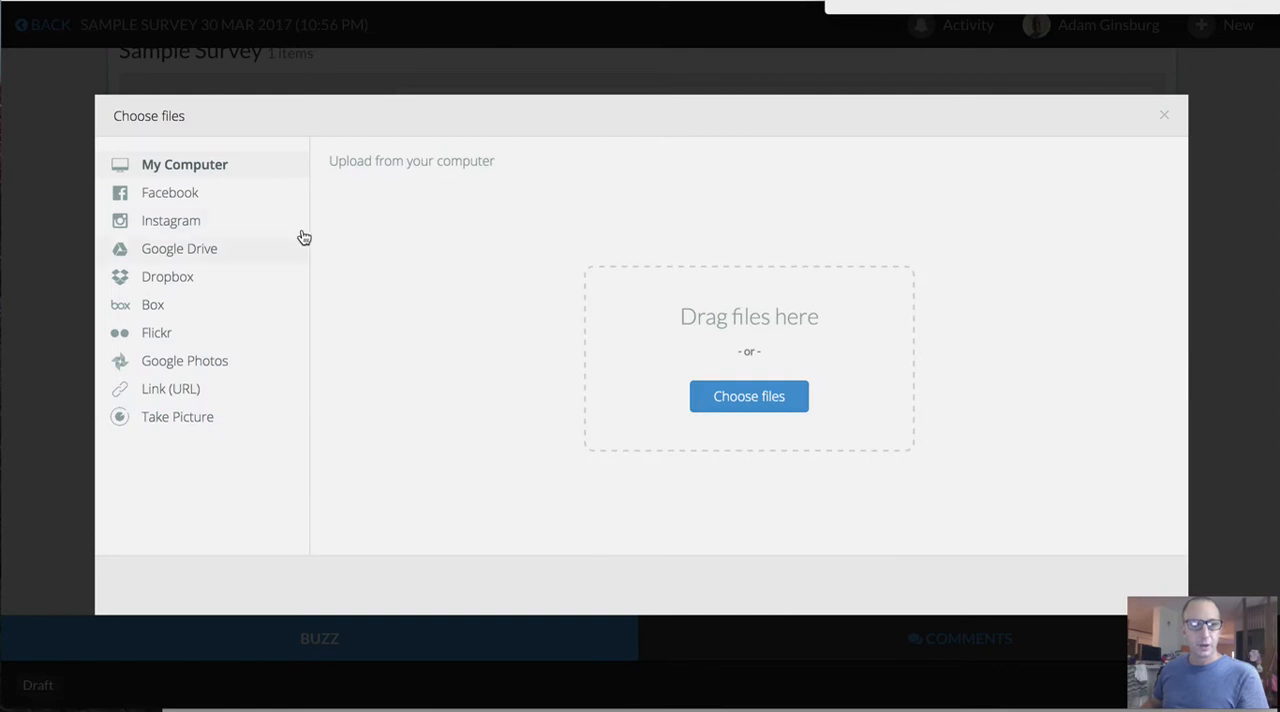
left_click(740, 404)
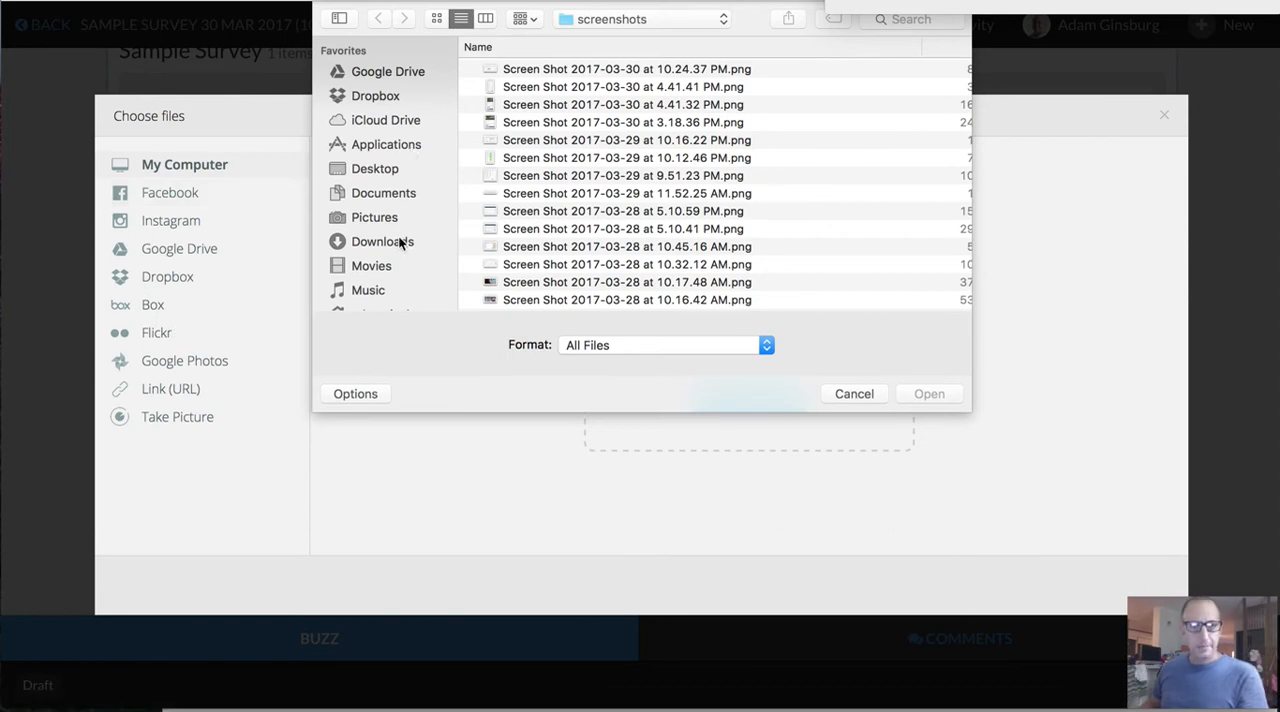
left_click(385, 195)
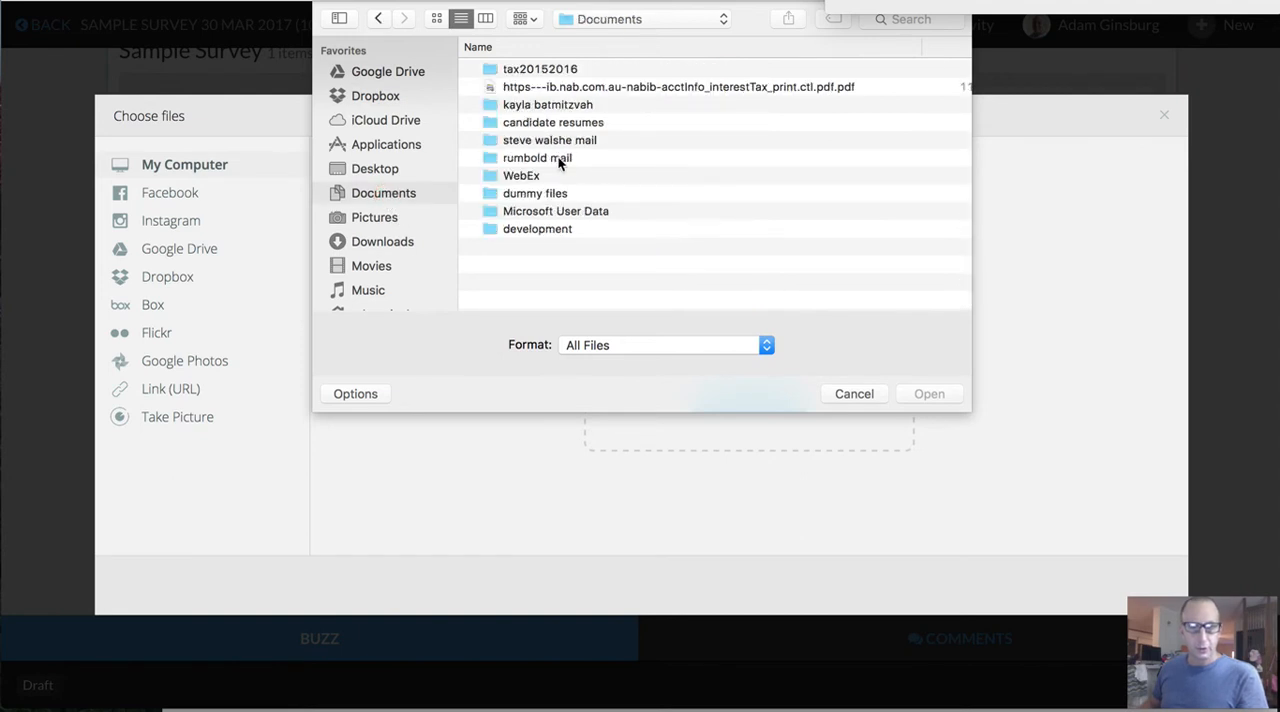
double_click(563, 193)
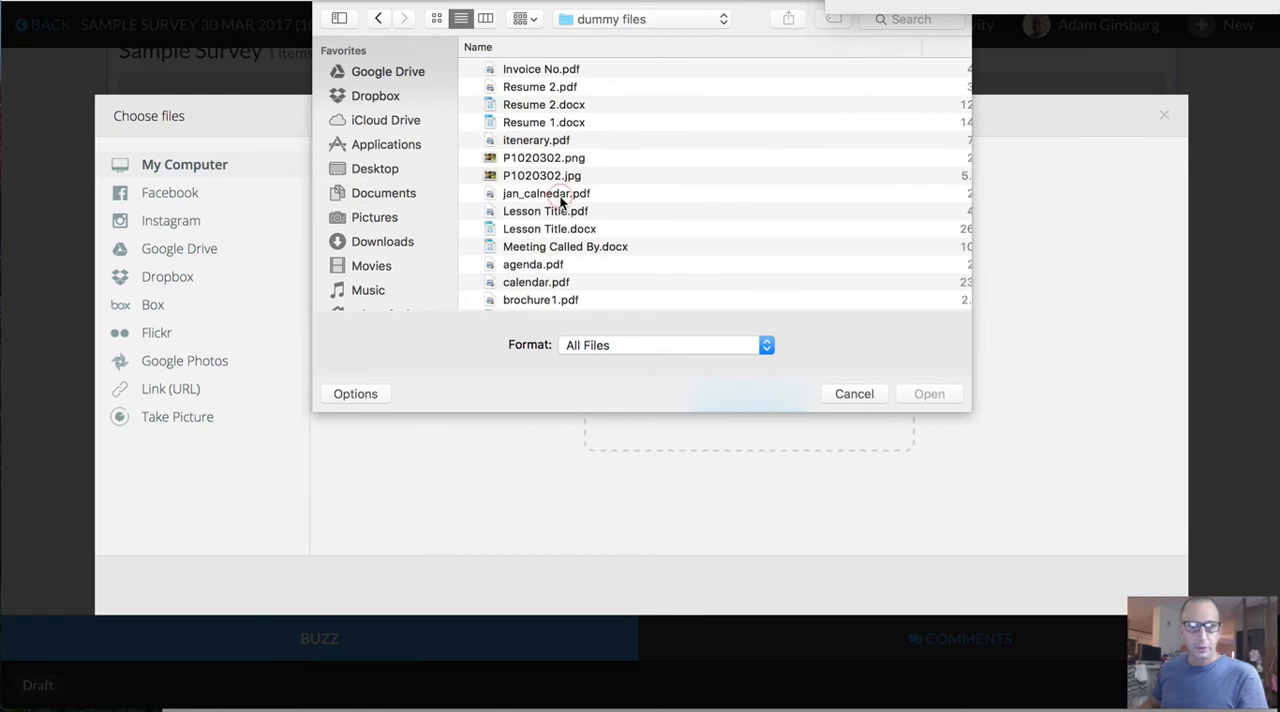
left_click(543, 69)
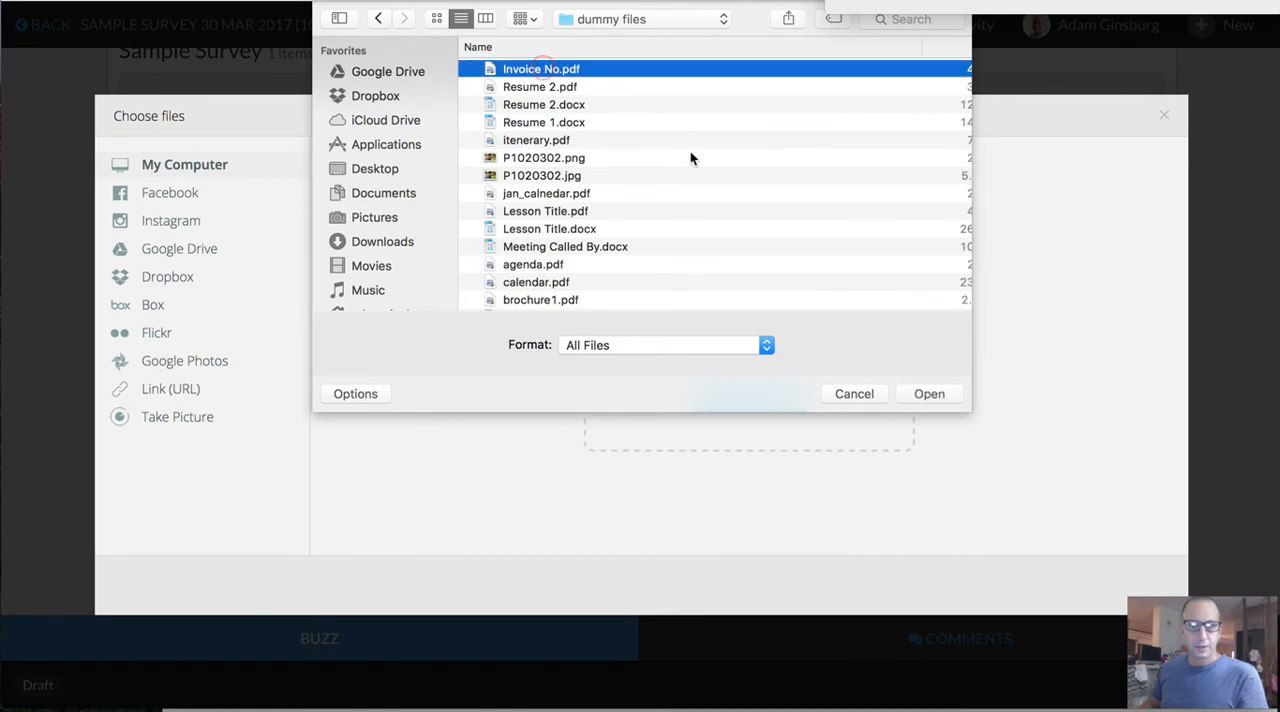
left_click(928, 396)
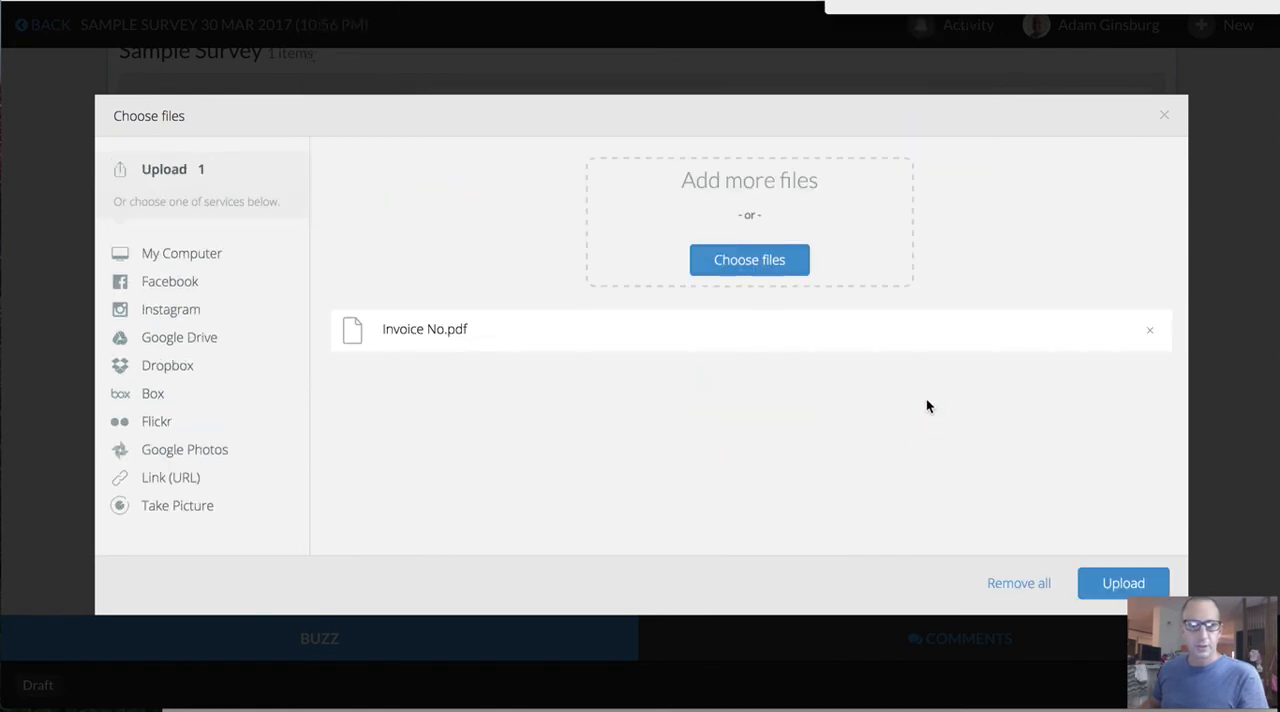
left_click(1107, 582)
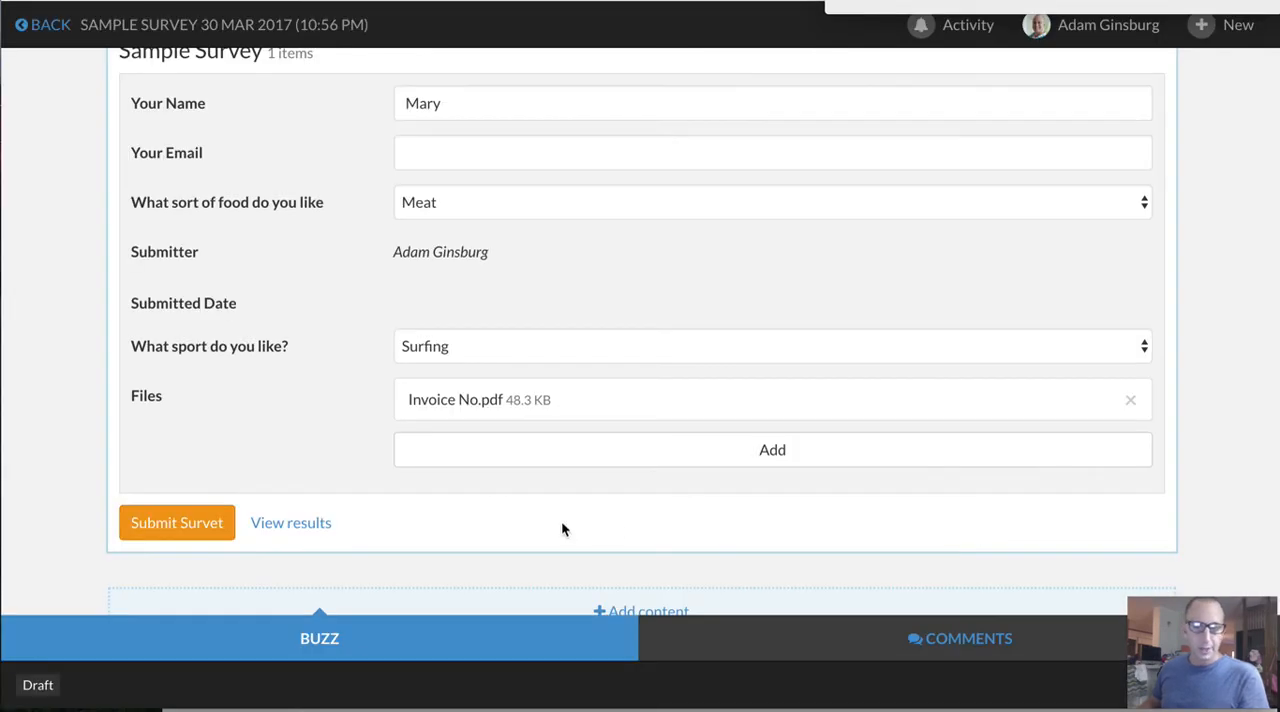
left_click(176, 523)
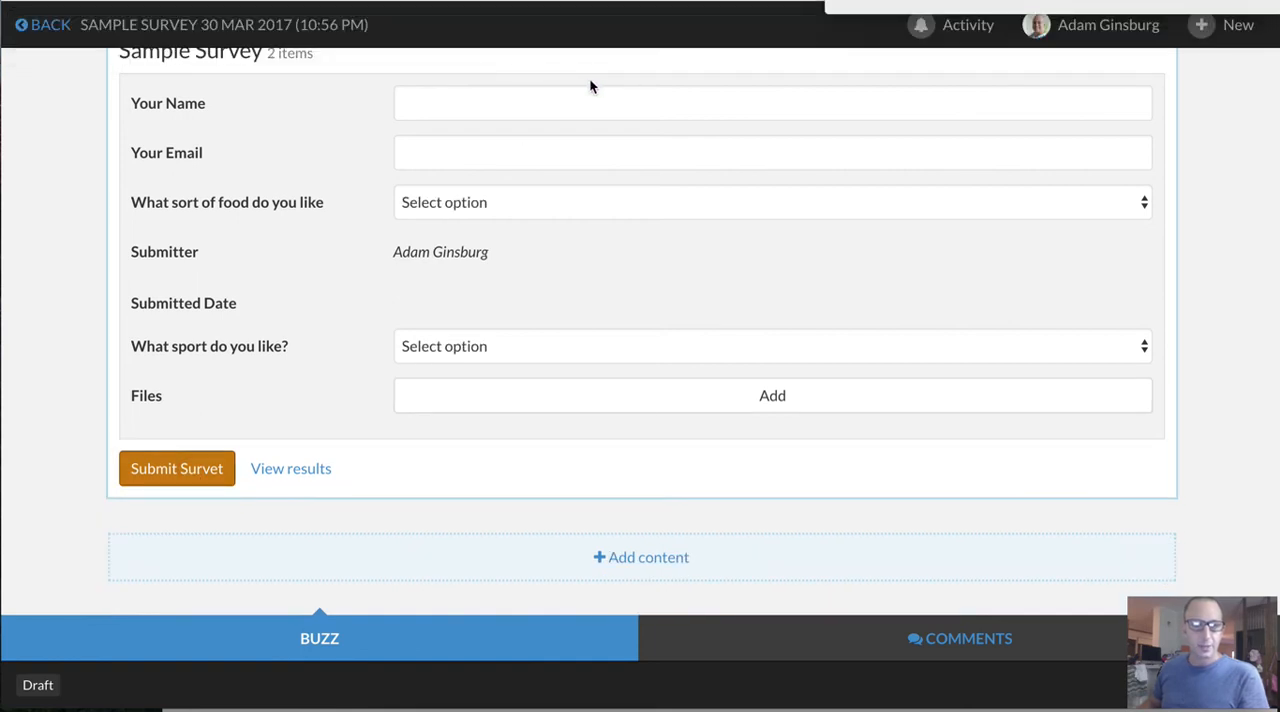
View the survey results, open the details of the most recent response, and return to the survey
left_click(310, 476)
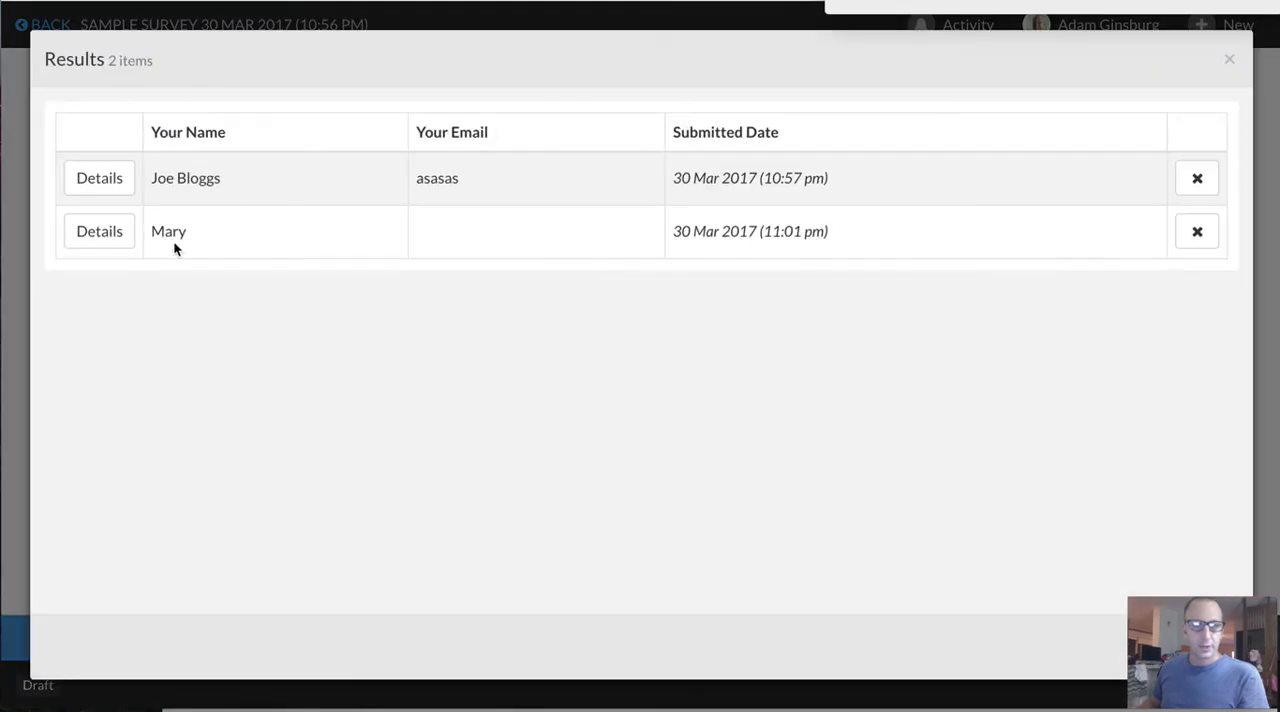
left_click(108, 233)
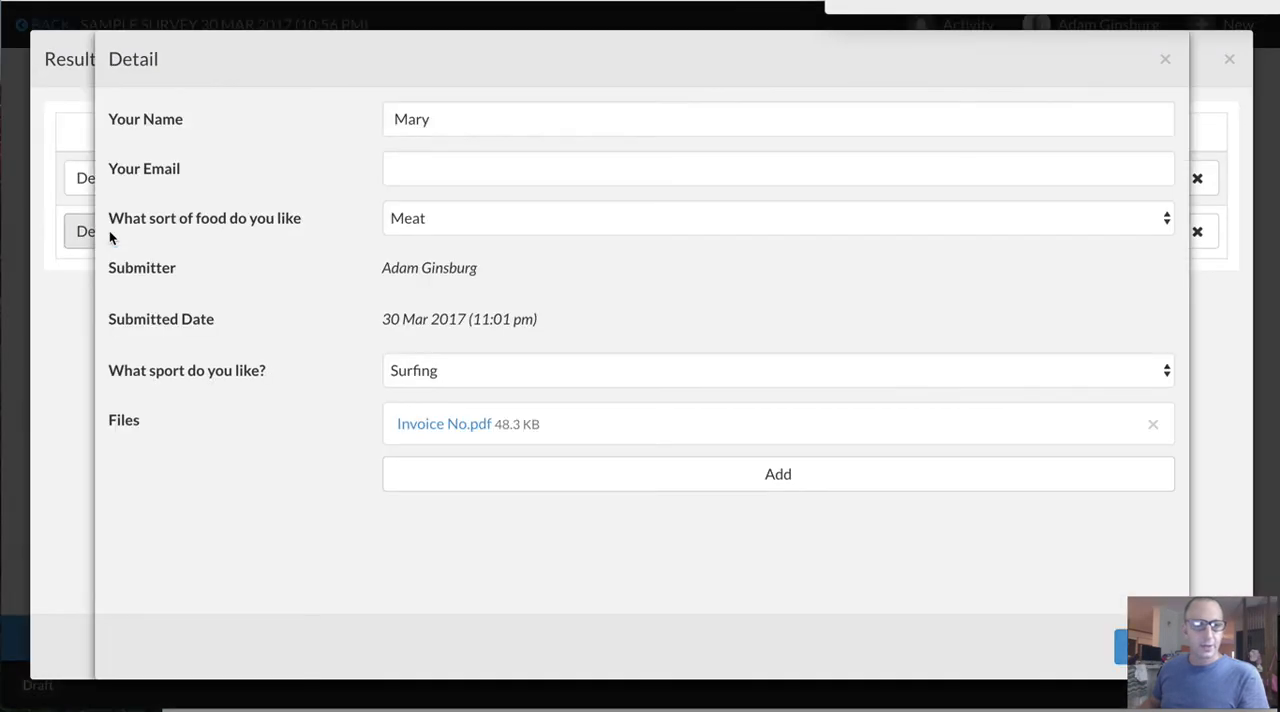
left_click(1164, 58)
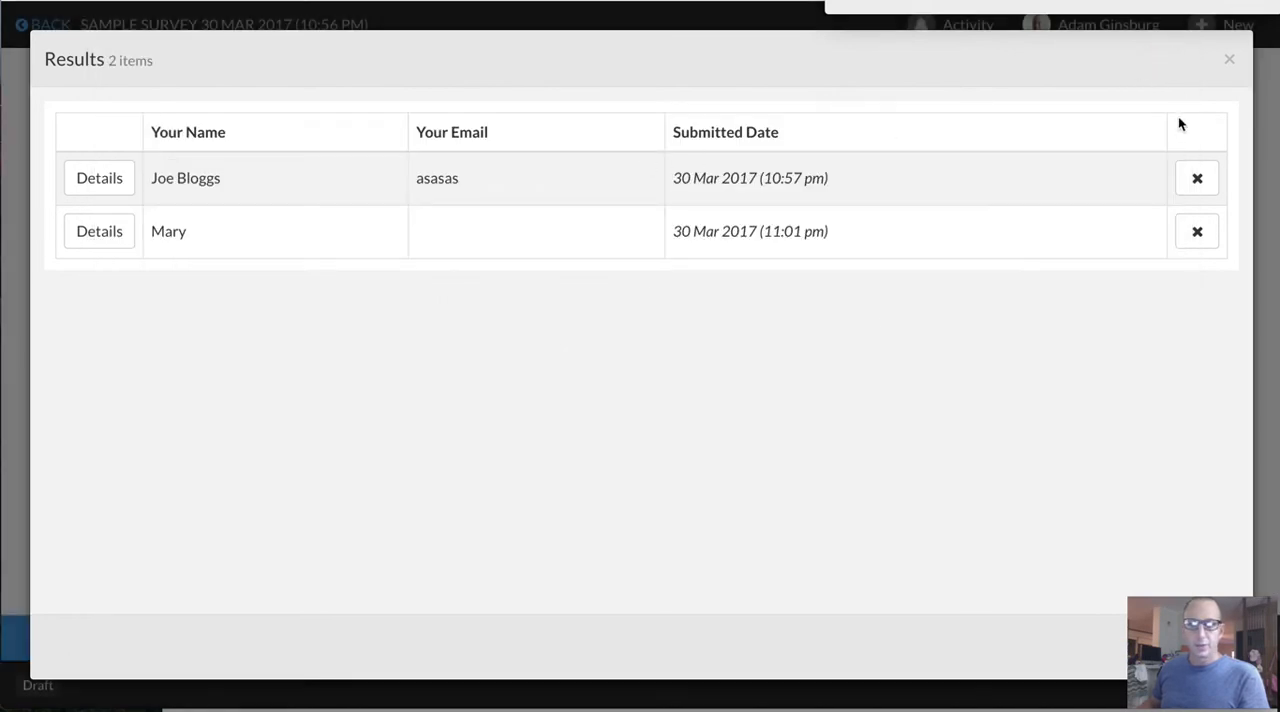
left_click(1229, 64)
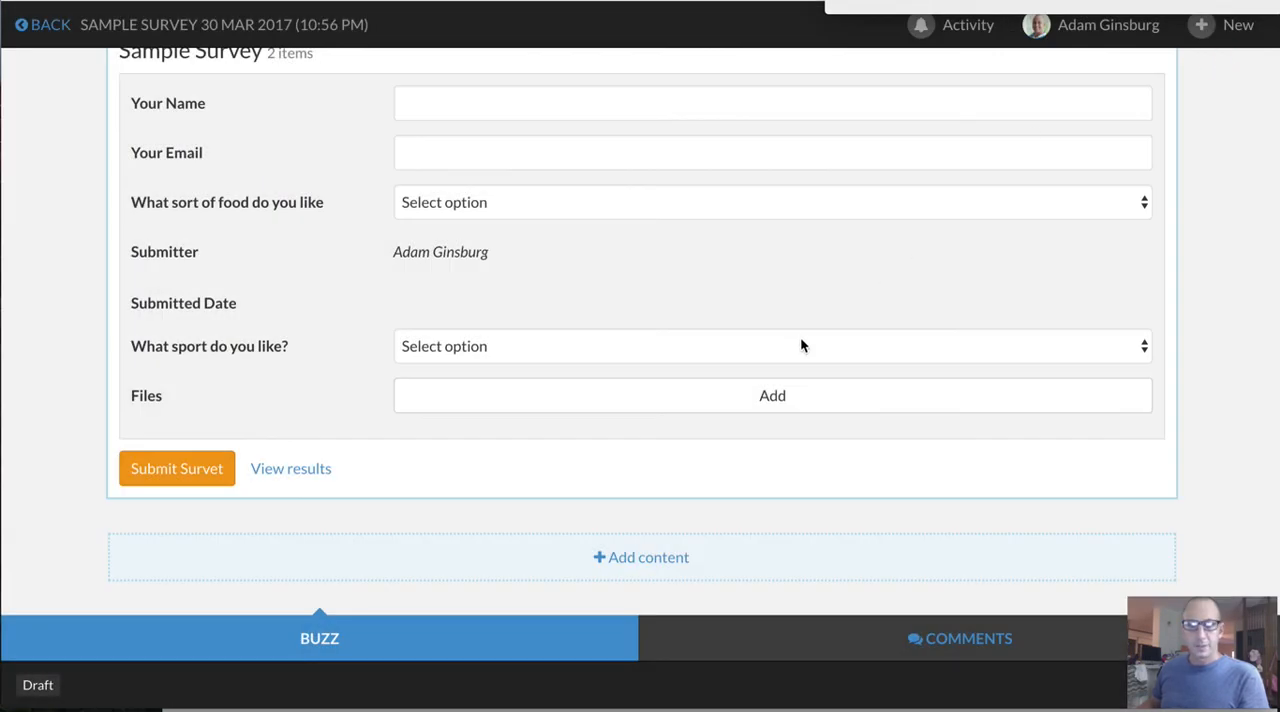
Set the Buzz's privacy to Public in its settings and save the change
scroll(800, 340, "up", 5)
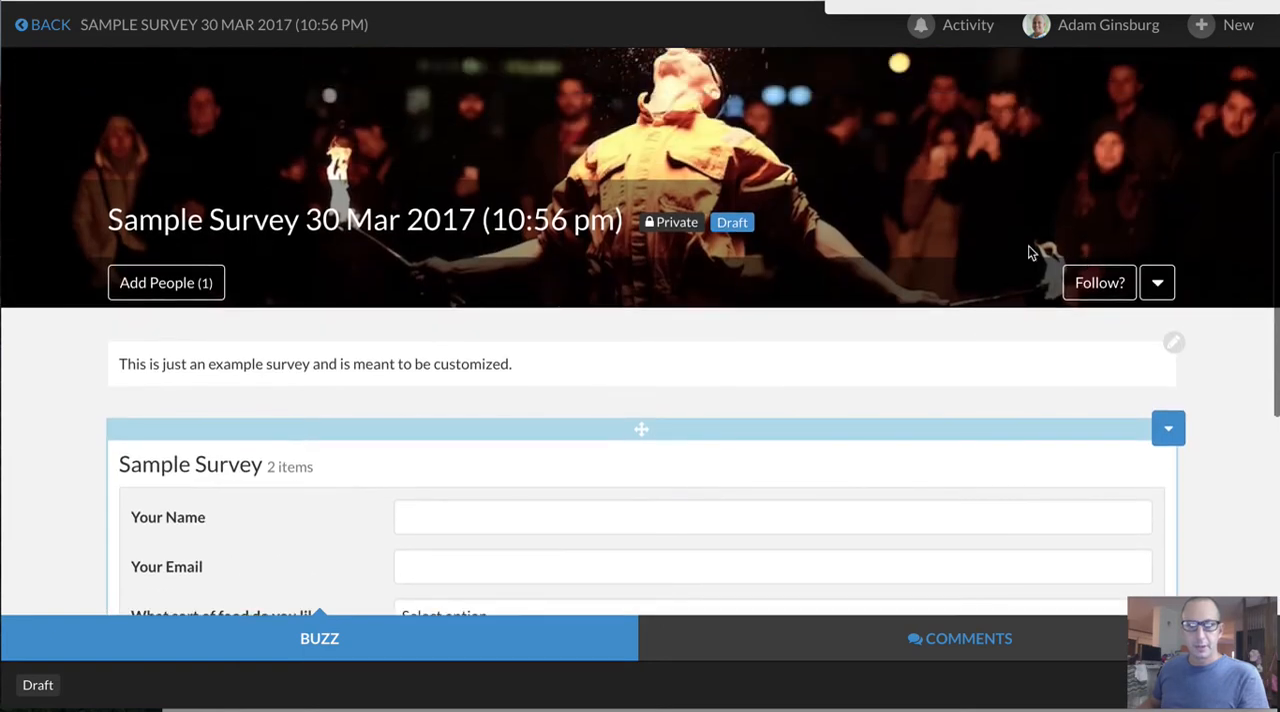
left_click(1159, 286)
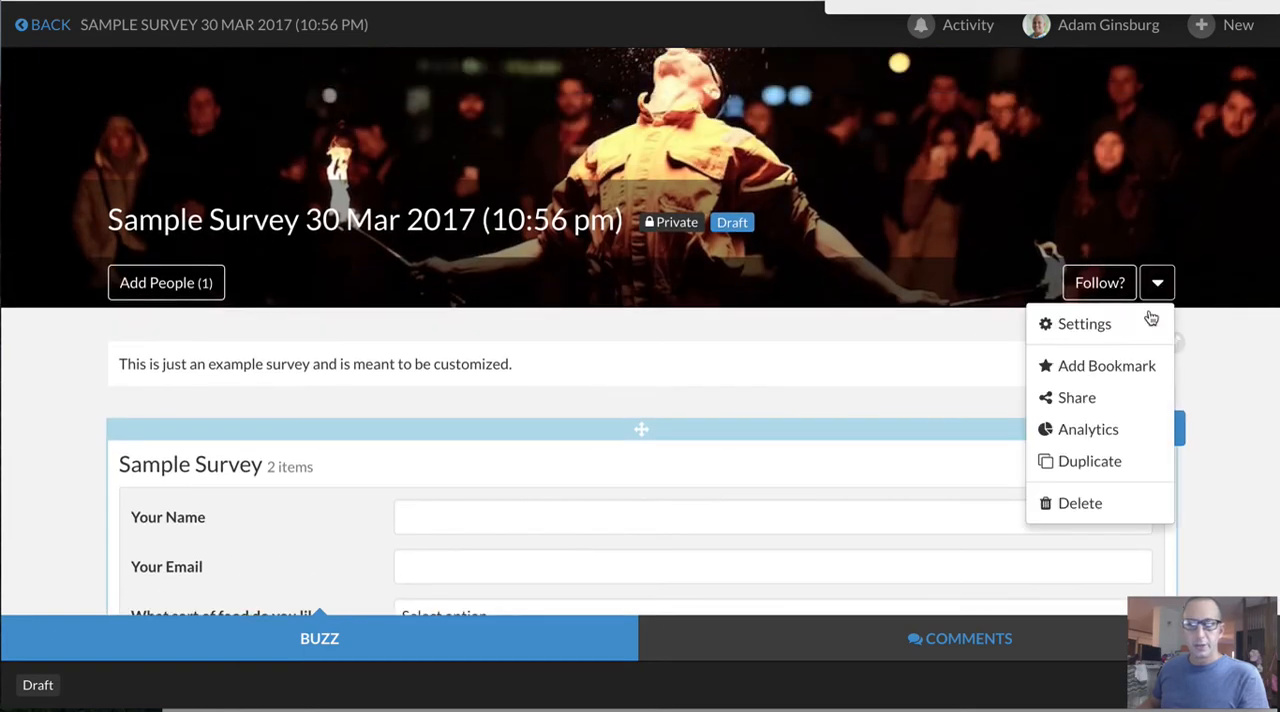
left_click(1120, 333)
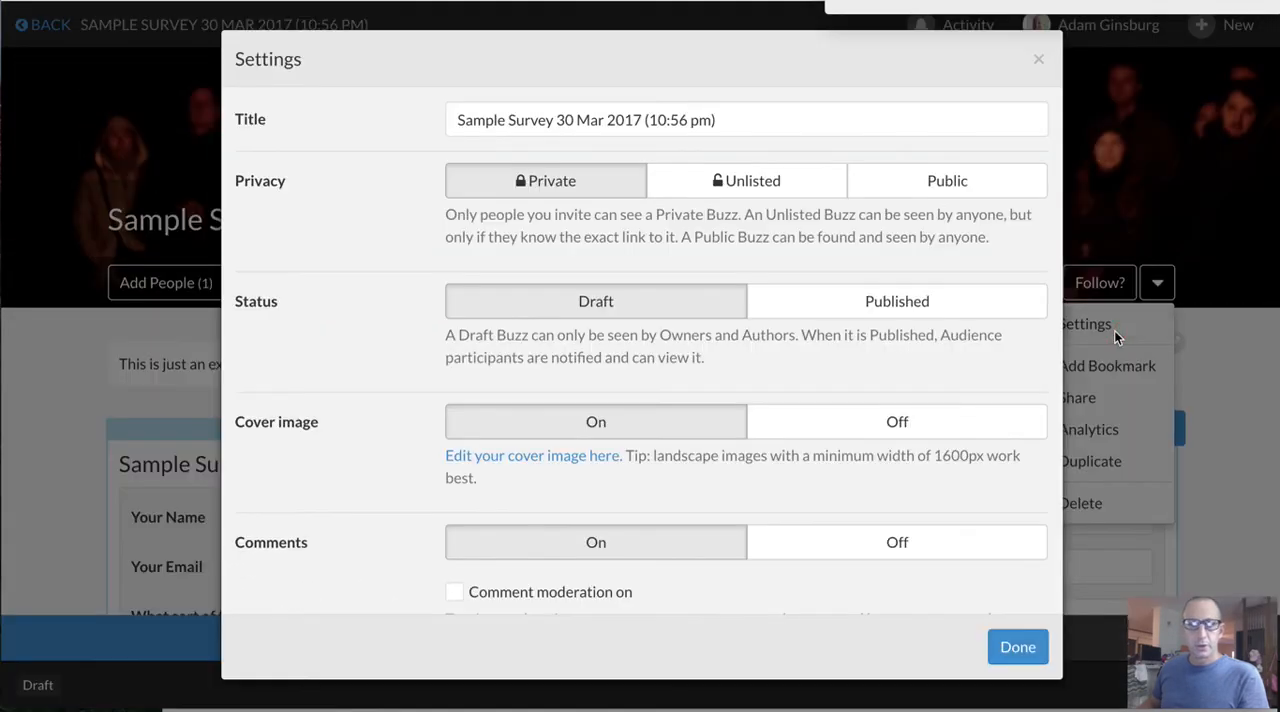
left_click(946, 190)
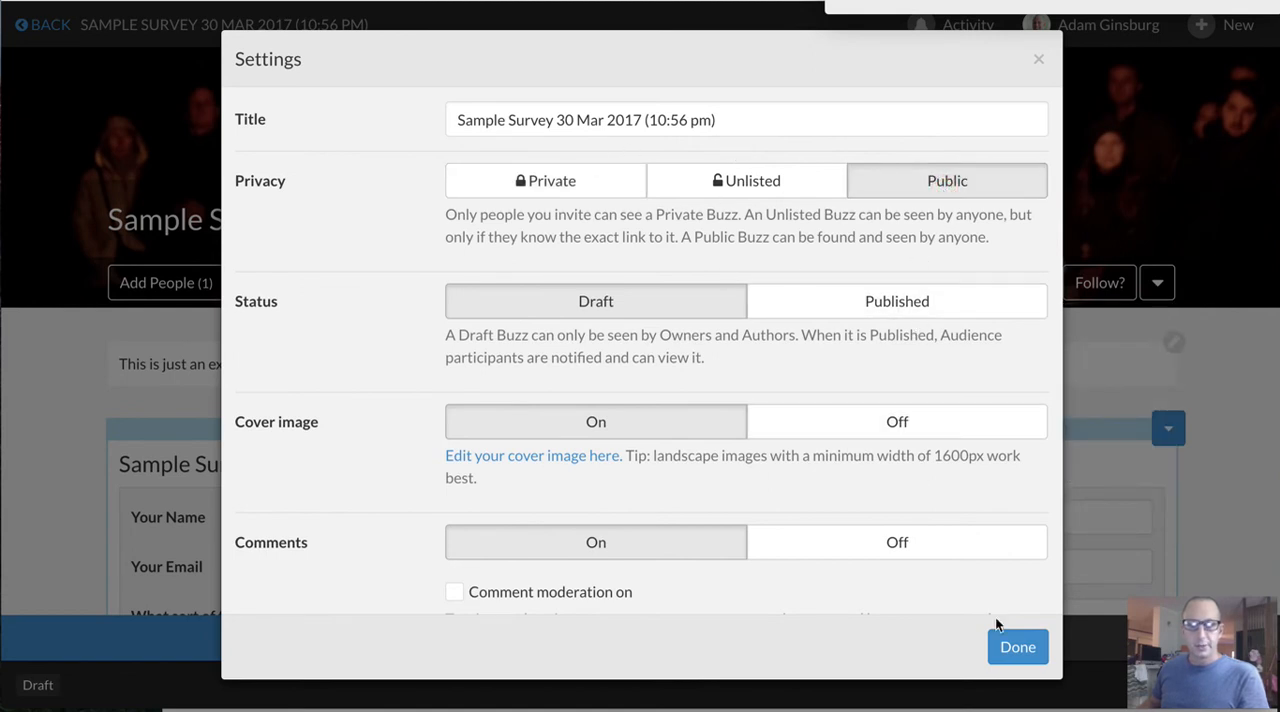
left_click(1015, 648)
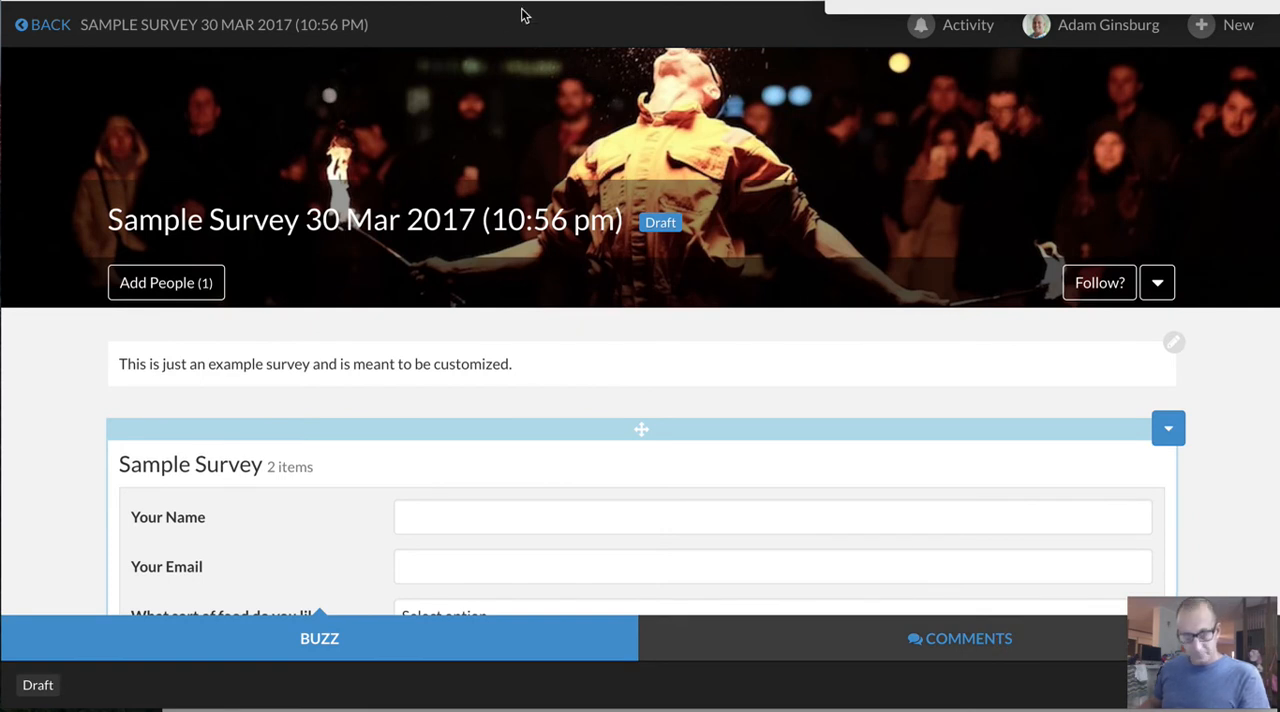
Look up the Buzz's share URL and its social sharing options, and close the sharing window
left_click(1157, 283)
left_click(1106, 402)
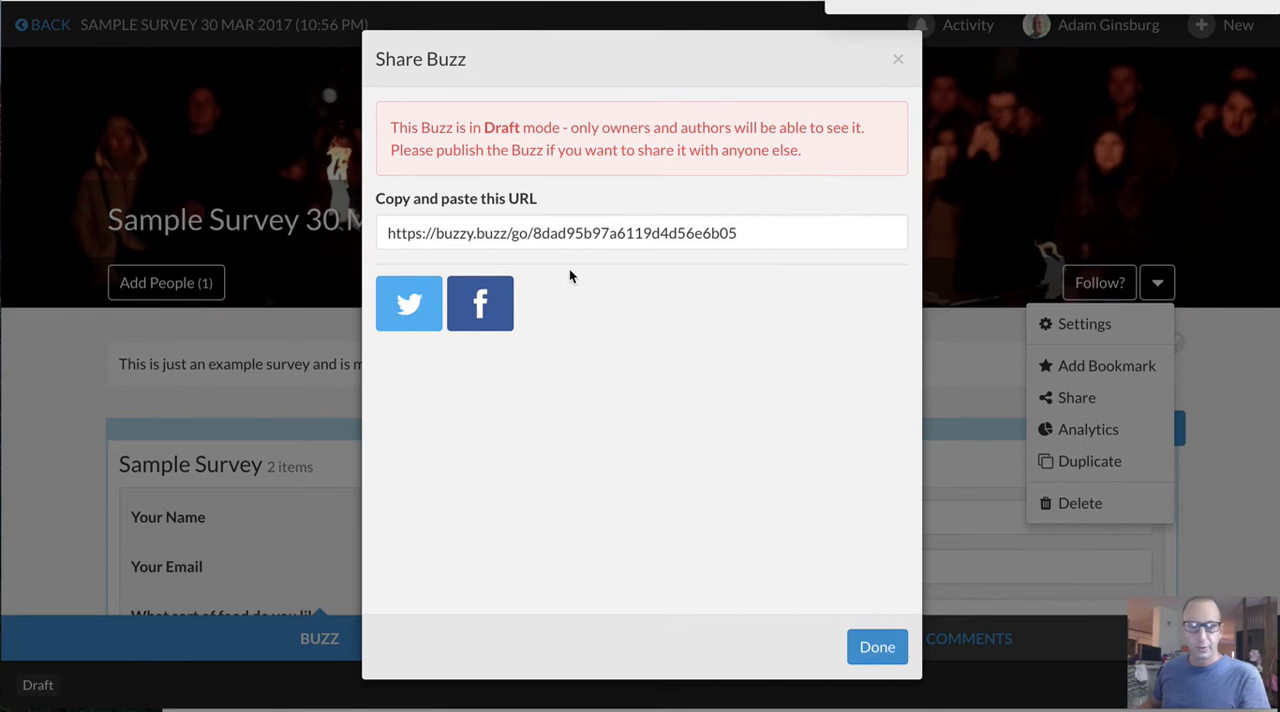
left_click(897, 60)
Insert a payment button below the survey with the Buzz owner as payment recipient and Variable amount payment as the type
scroll(492, 394, "down", 5)
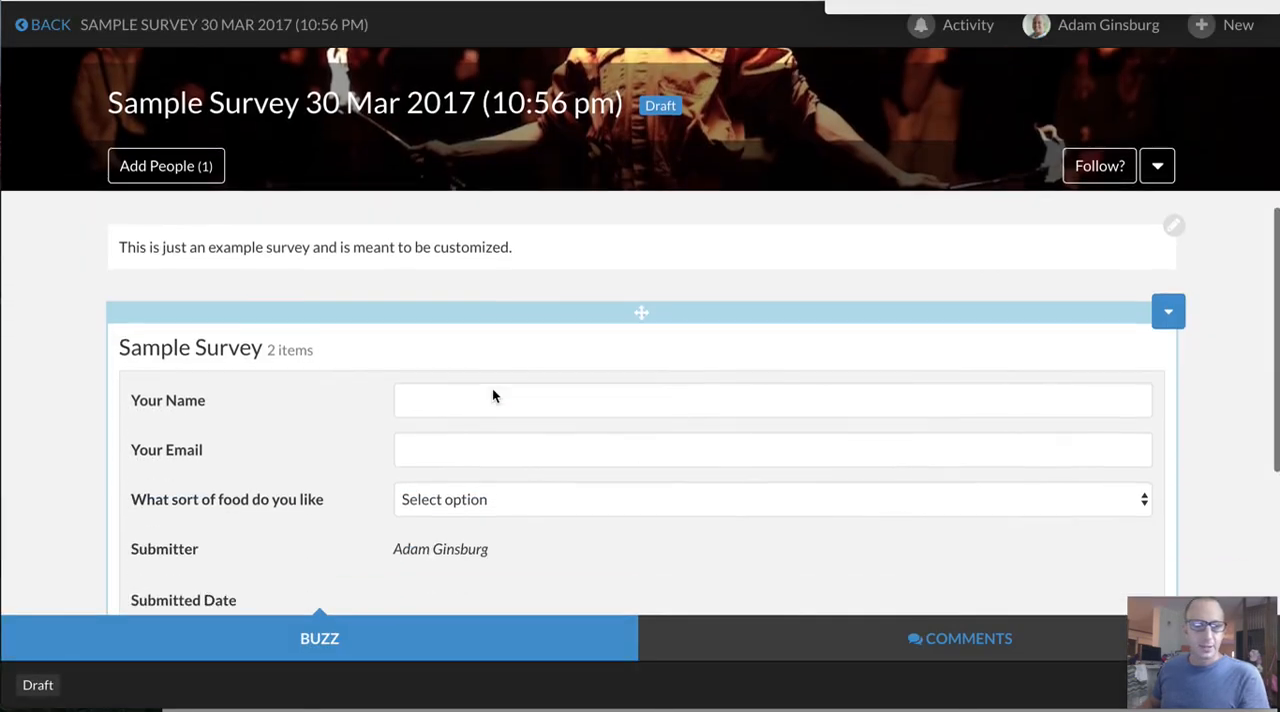
scroll(492, 396, "down", 1)
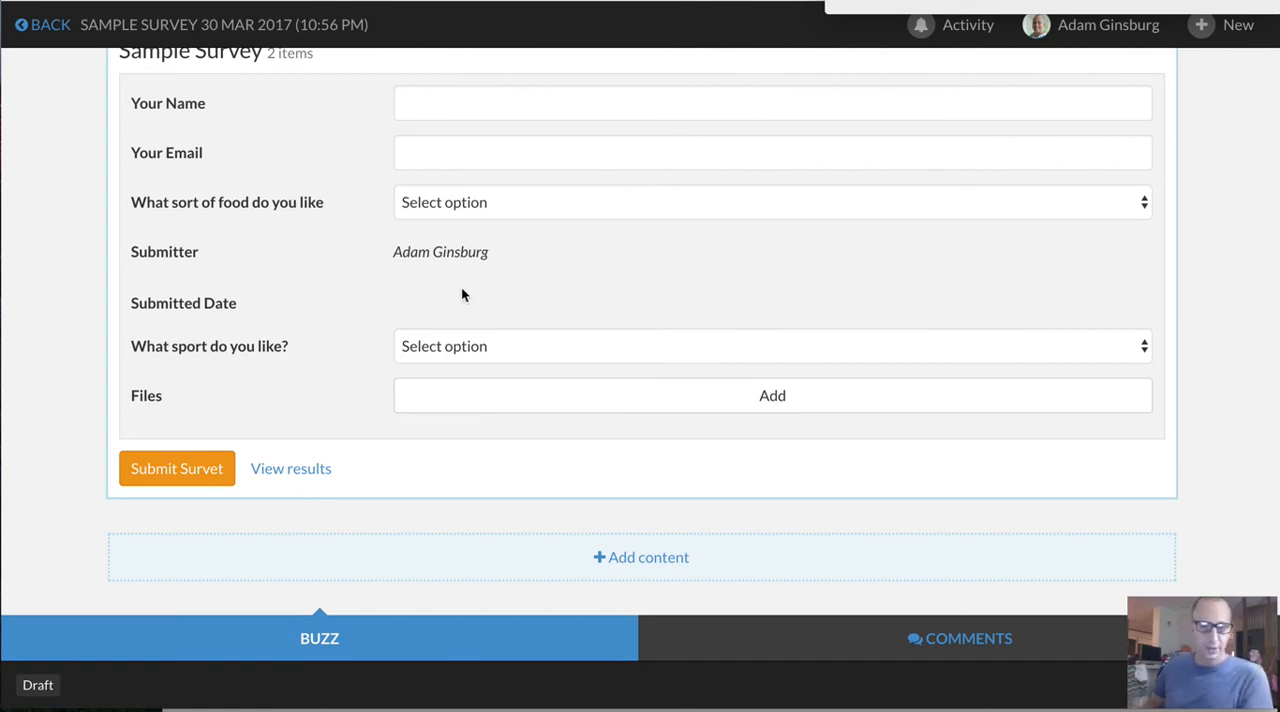
scroll(494, 263, "up", 5)
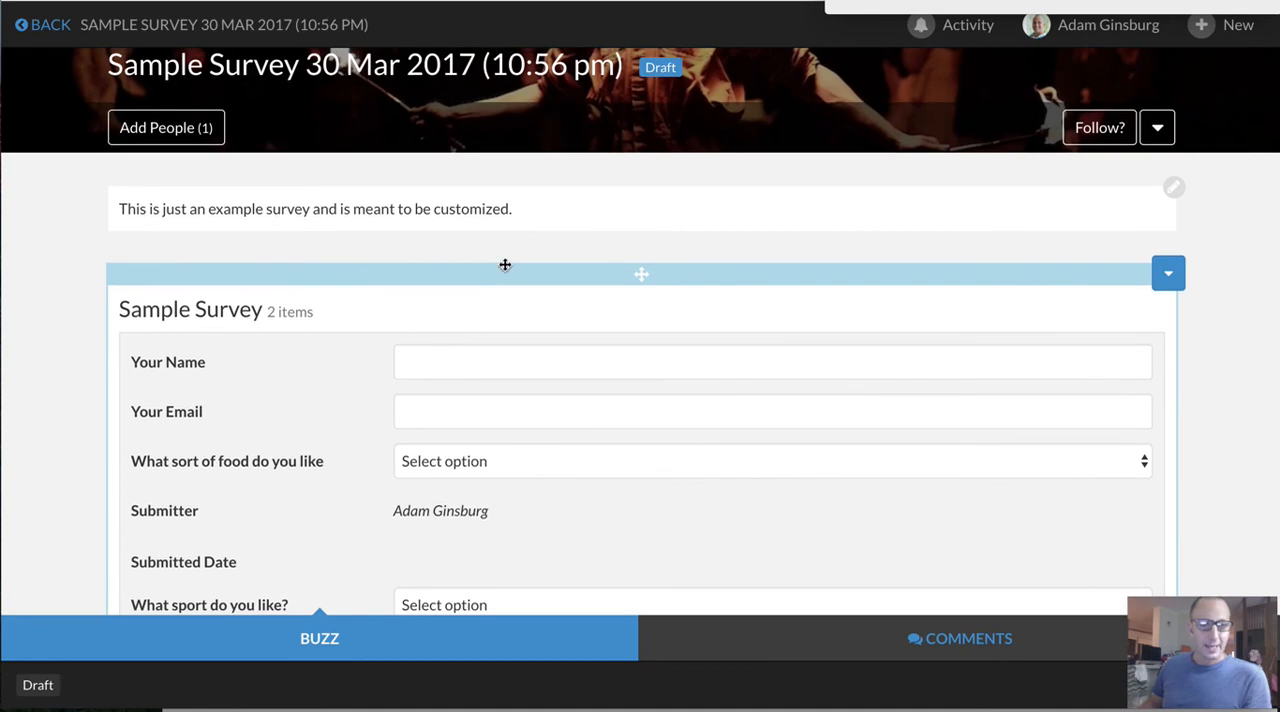
scroll(552, 405, "down", 5)
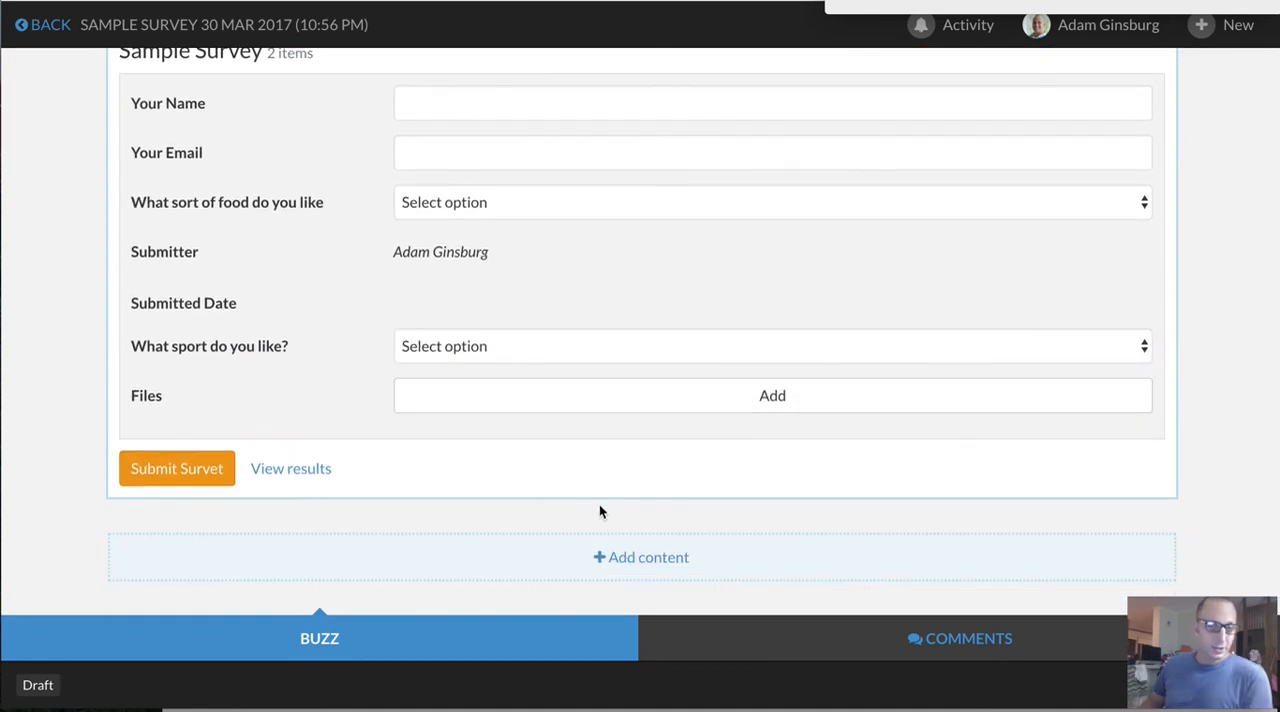
left_click(621, 562)
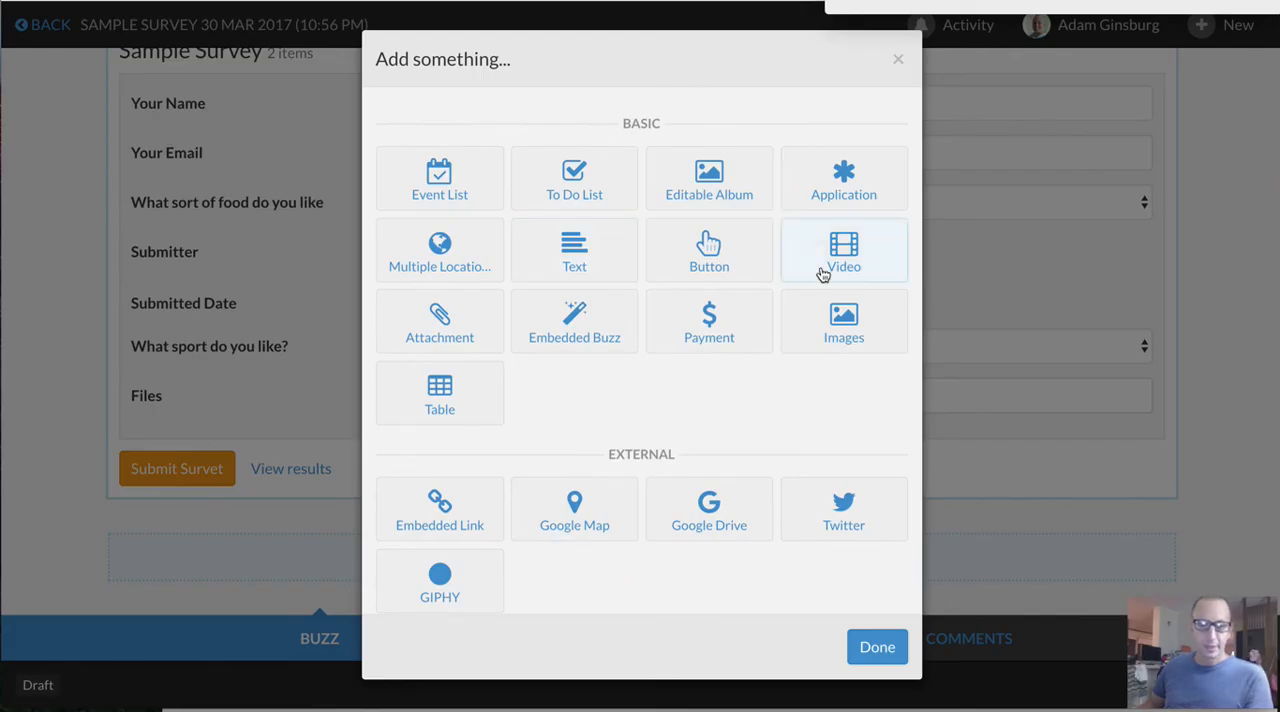
left_click(722, 332)
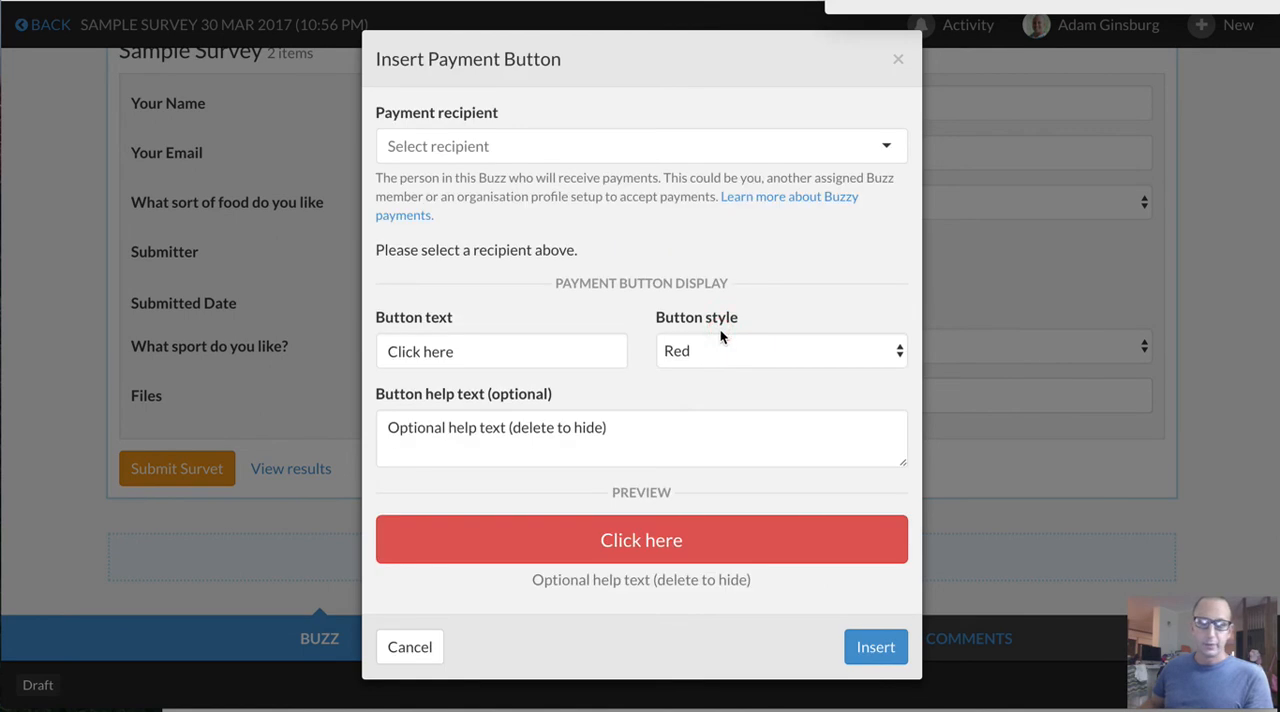
left_click(449, 147)
left_click(449, 188)
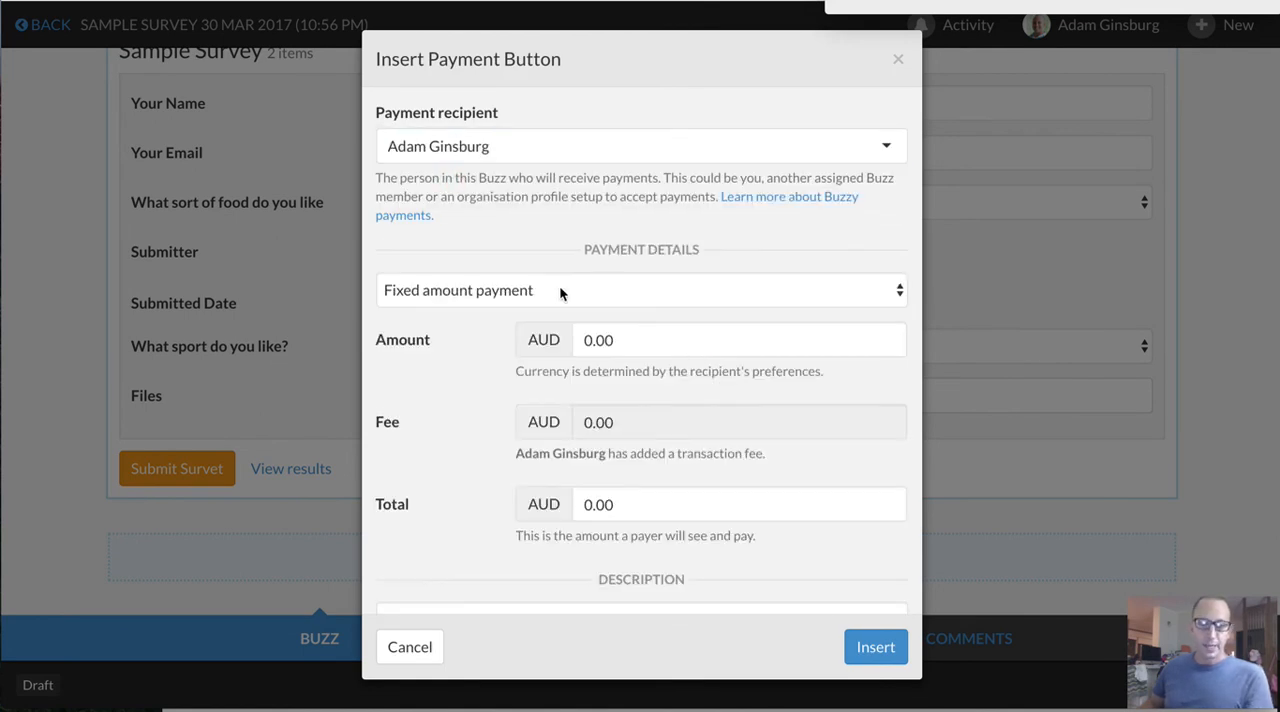
left_click(500, 290)
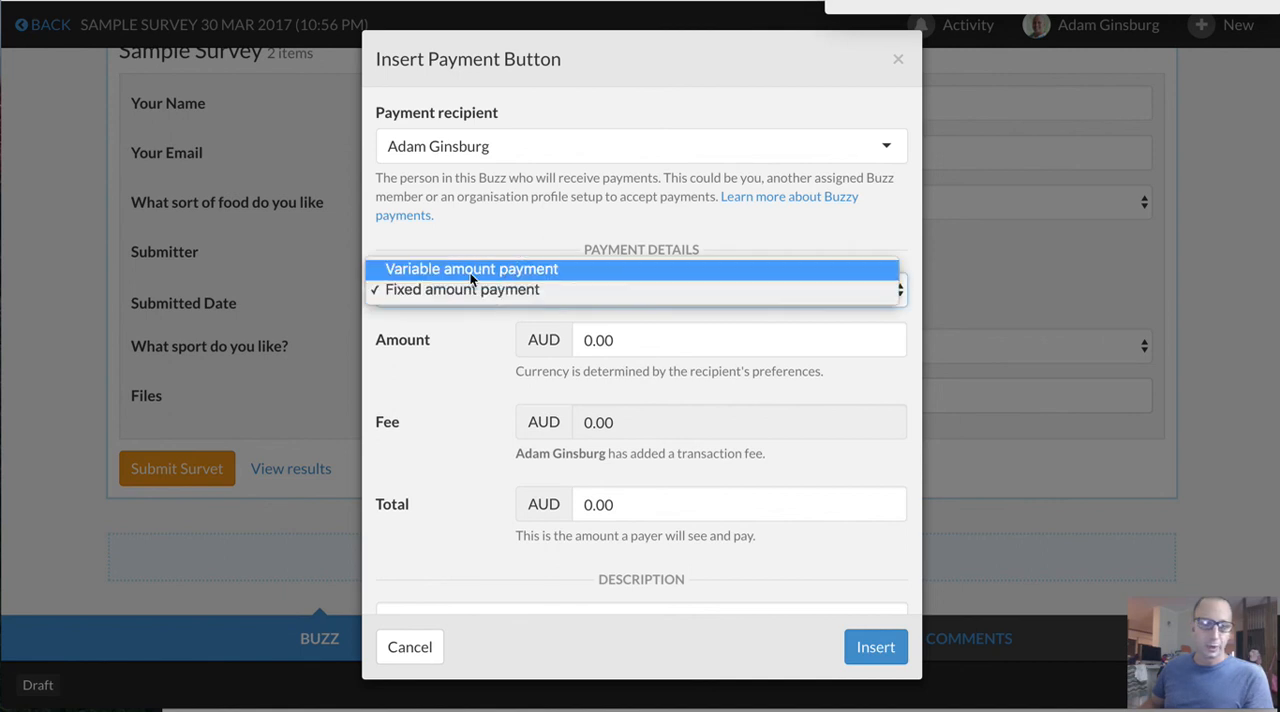
left_click(471, 270)
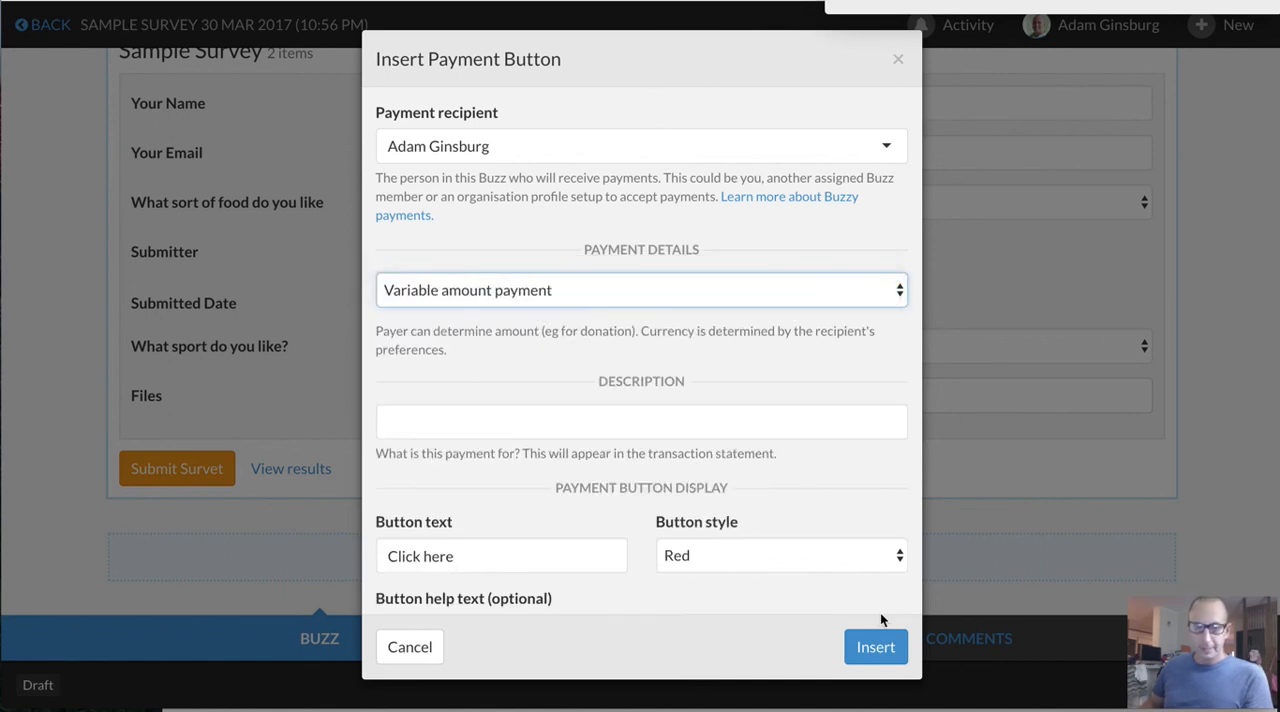
left_click(875, 647)
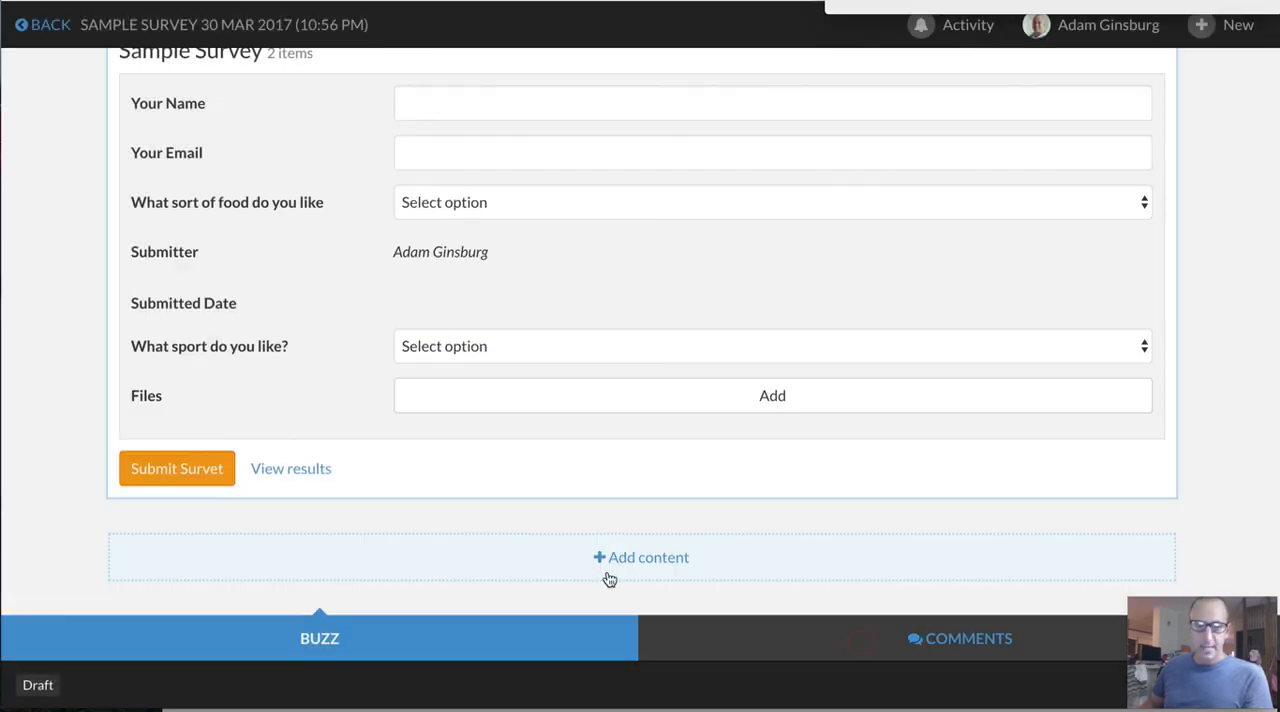
Check the payment form opened by the new payment button, and close it without paying
scroll(478, 494, "down", 2)
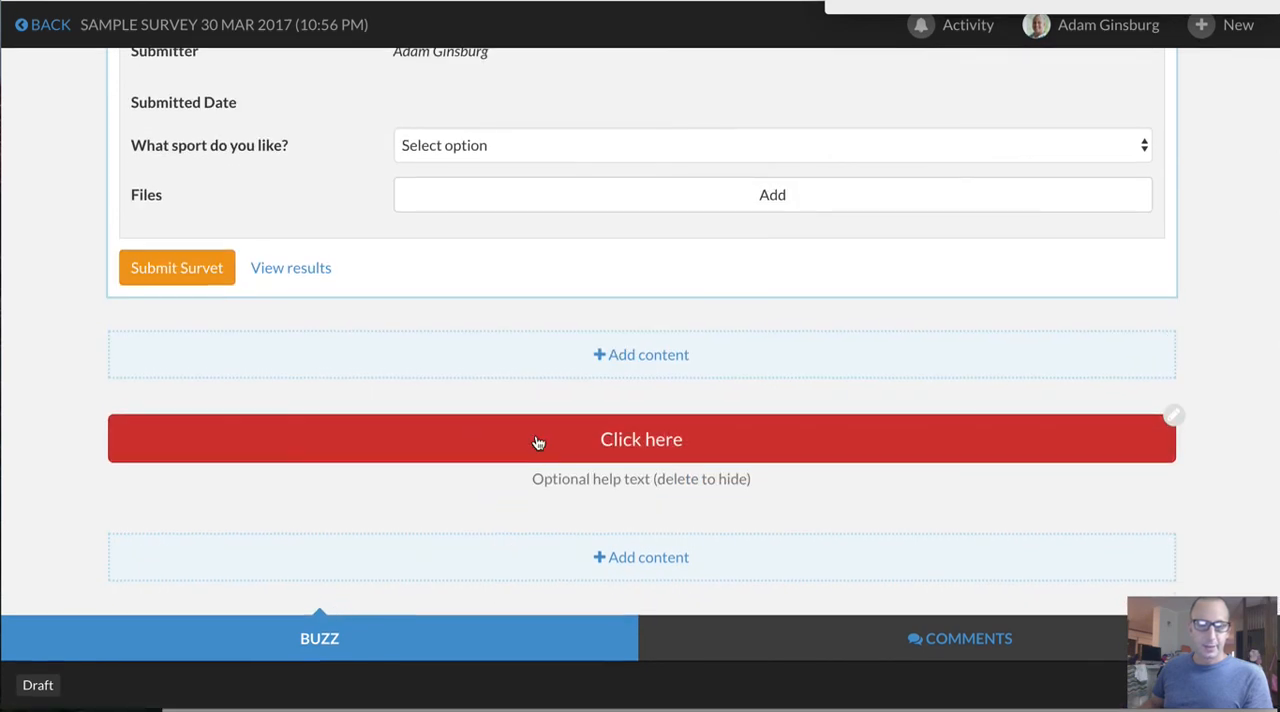
left_click(495, 444)
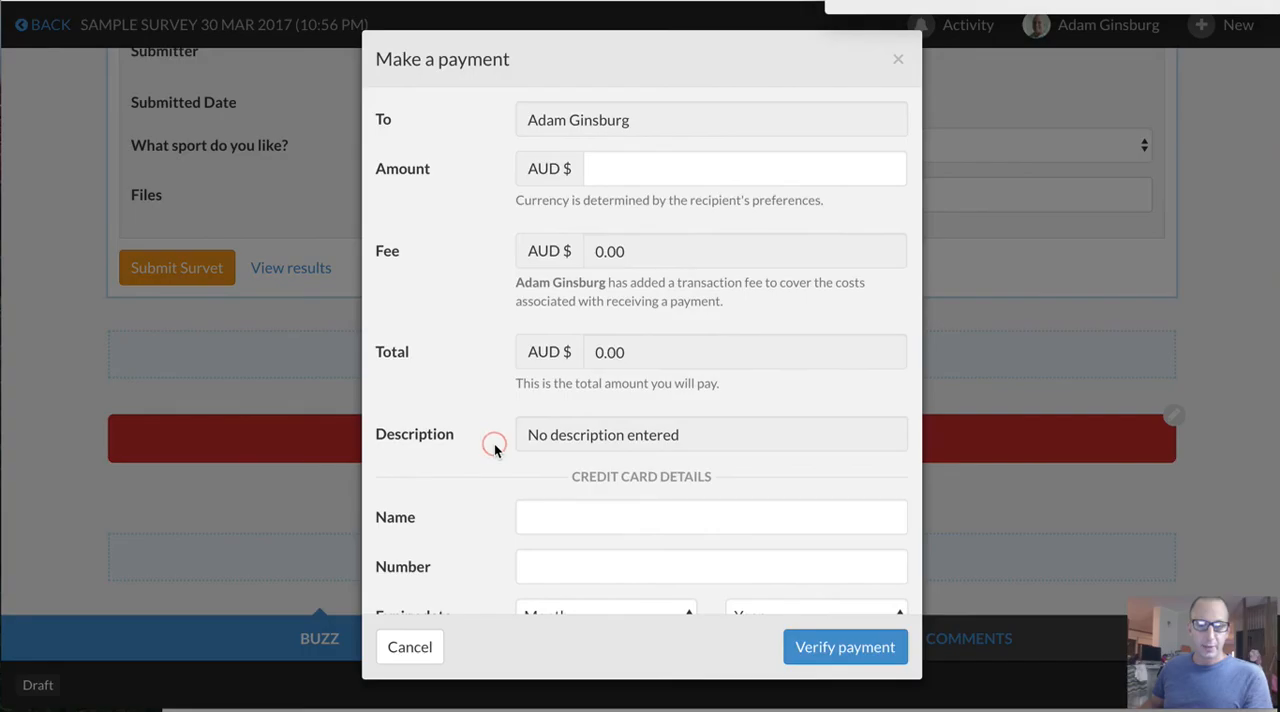
left_click(896, 62)
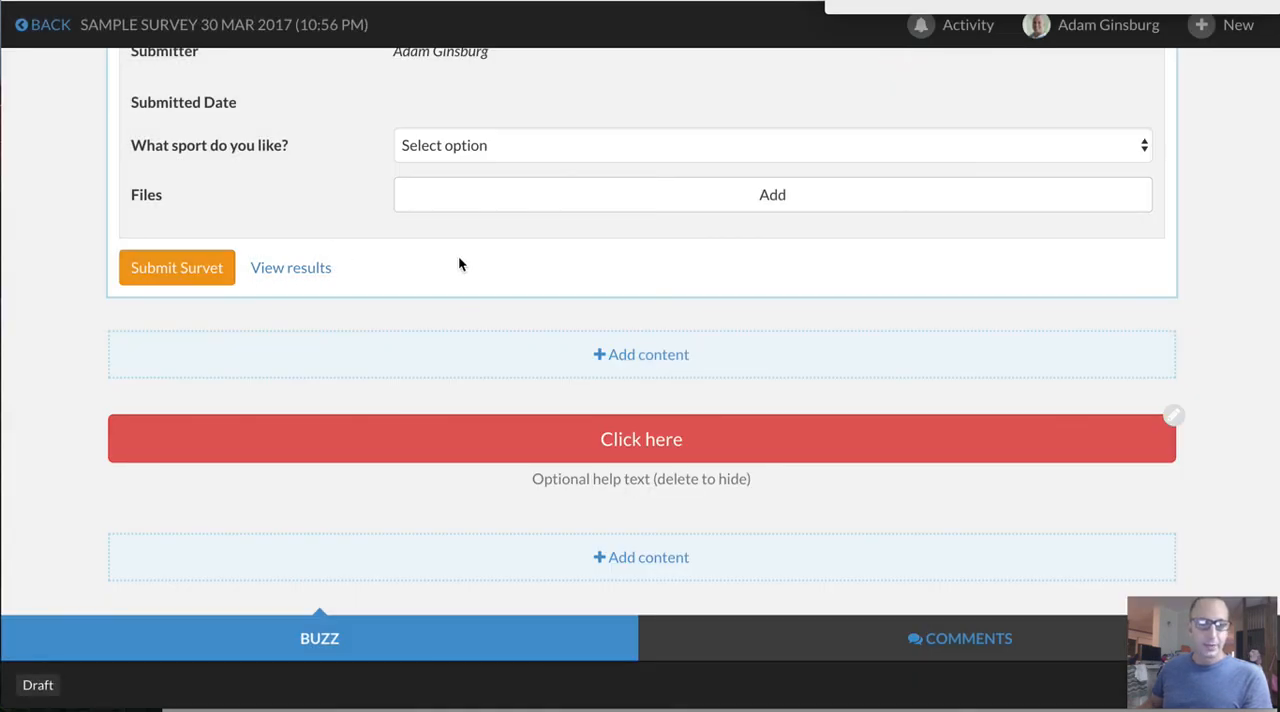
scroll(458, 255, "up", 3)
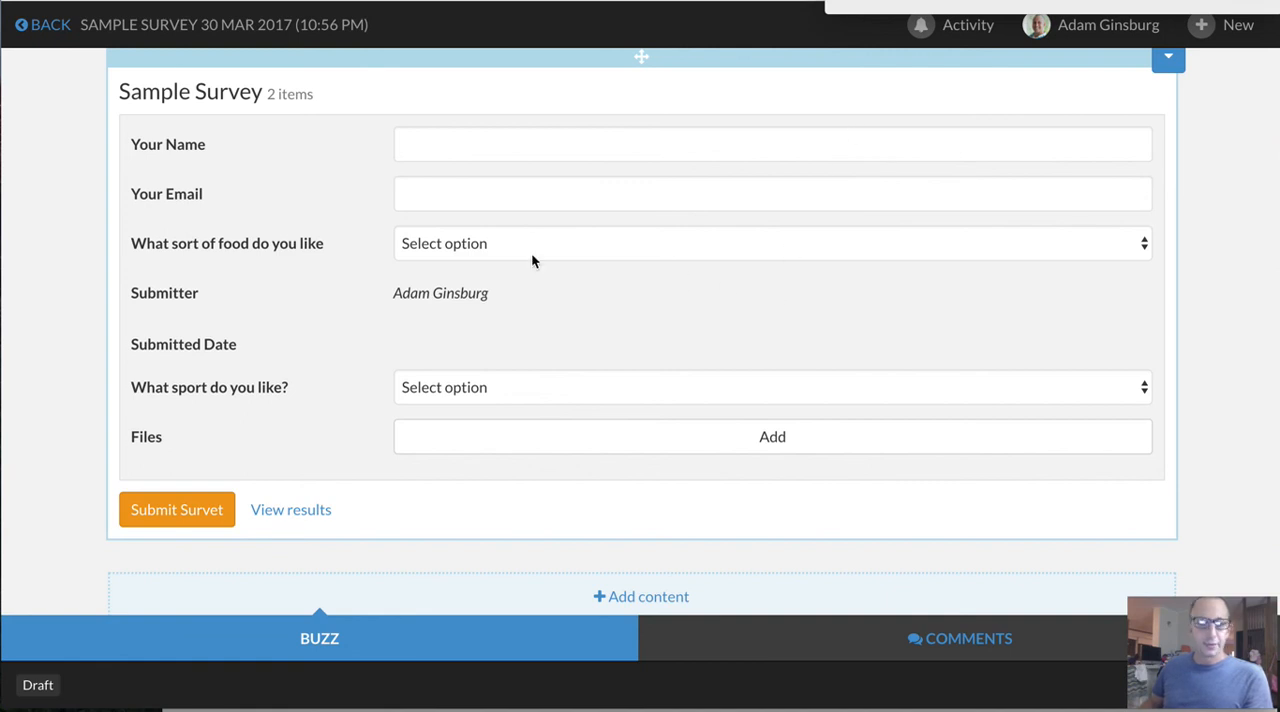
scroll(531, 252, "up", 3)
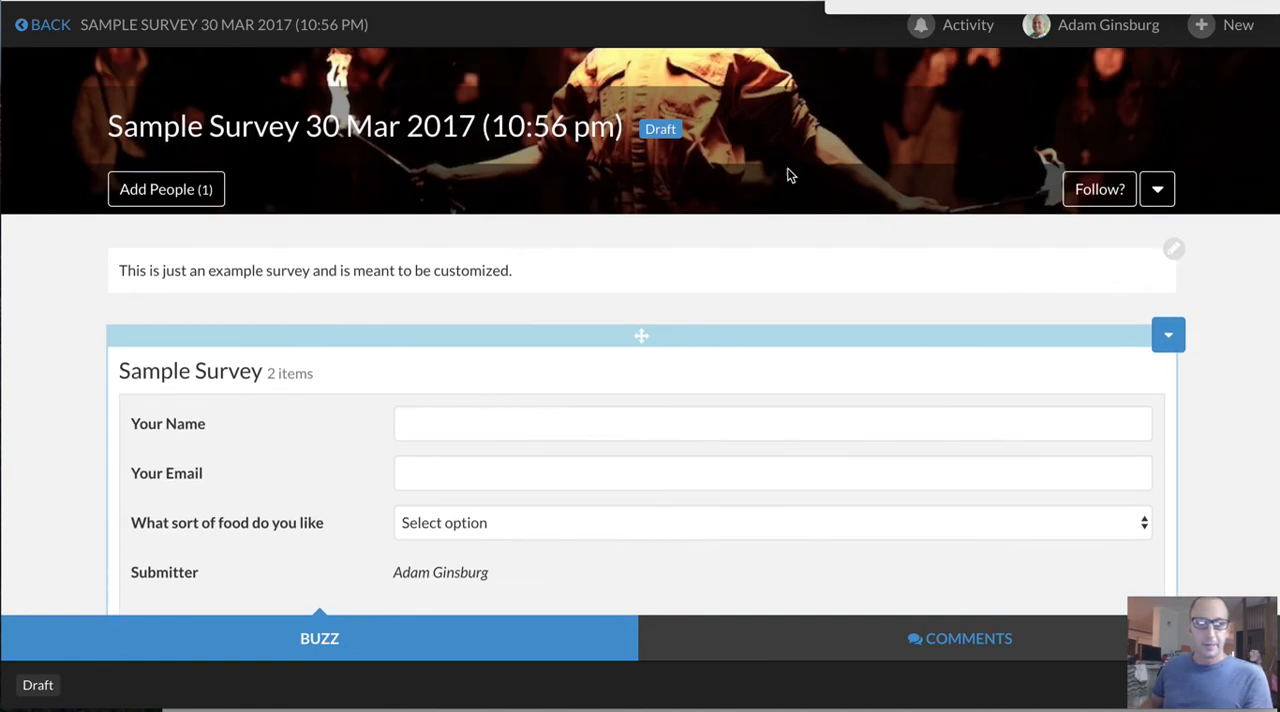